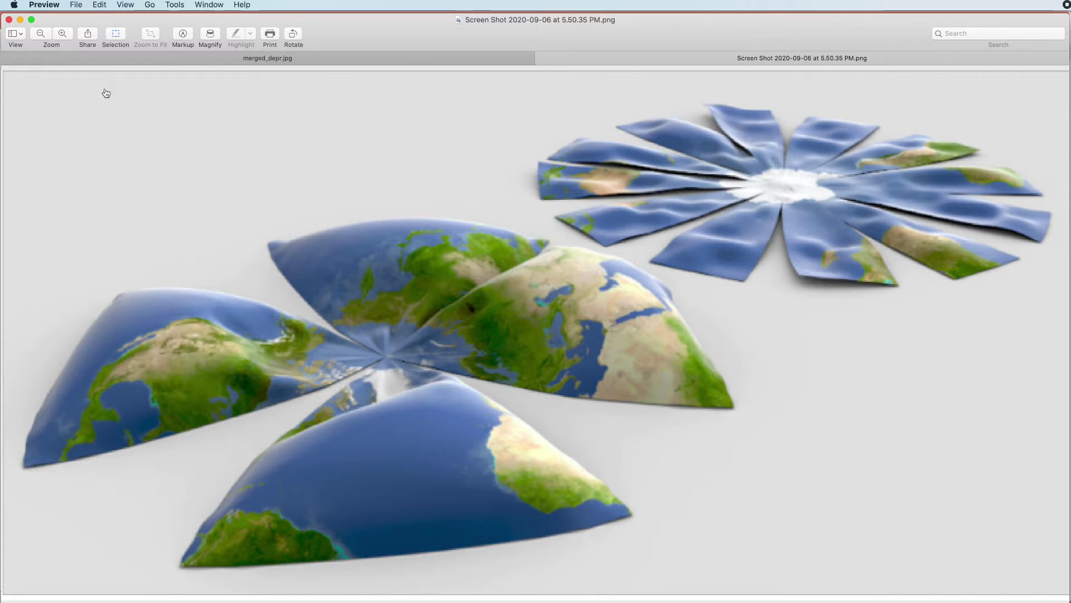
Review the GCS vs PCS slide in PowerPoint alongside the UTM zone map in Safari, highlighting the sentence recommending EPSG 26910.
{"action": "key", "text": "super+Tab"}
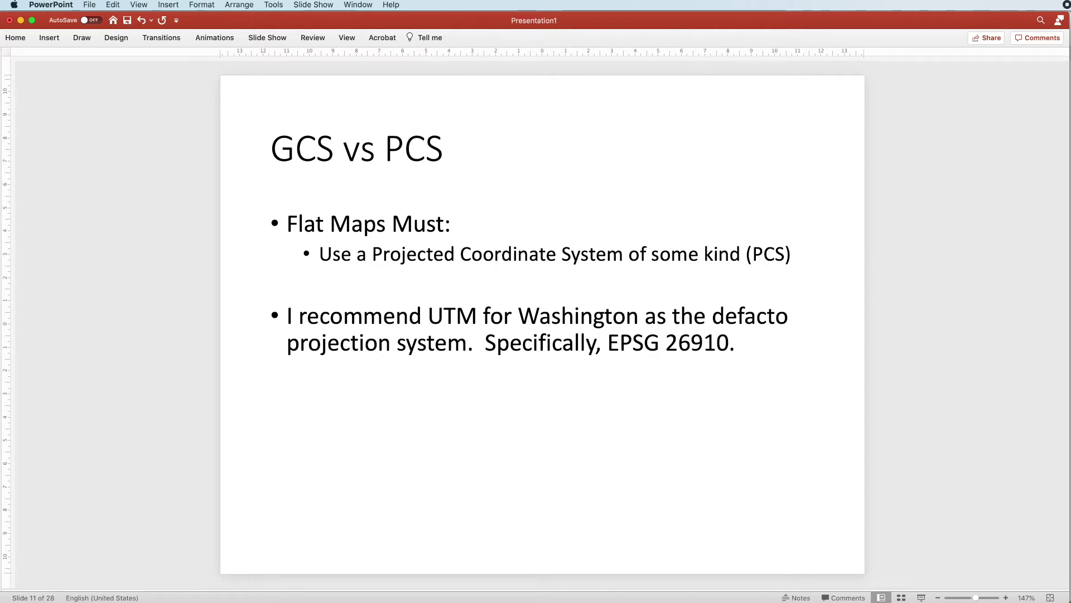
{"action": "key", "text": "super+Tab"}
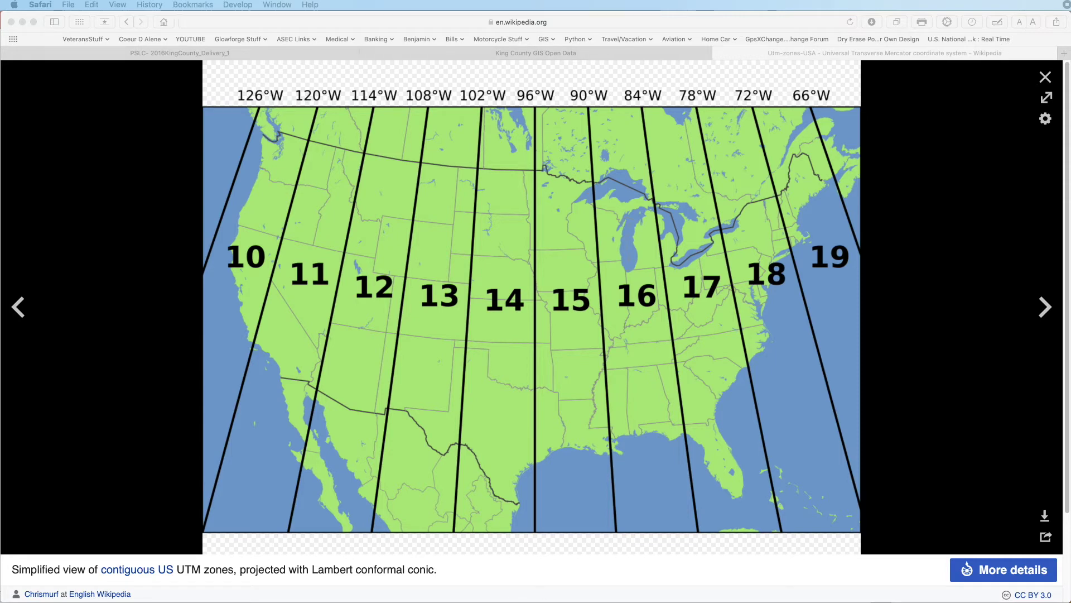
{"action": "key", "text": "super+Tab"}
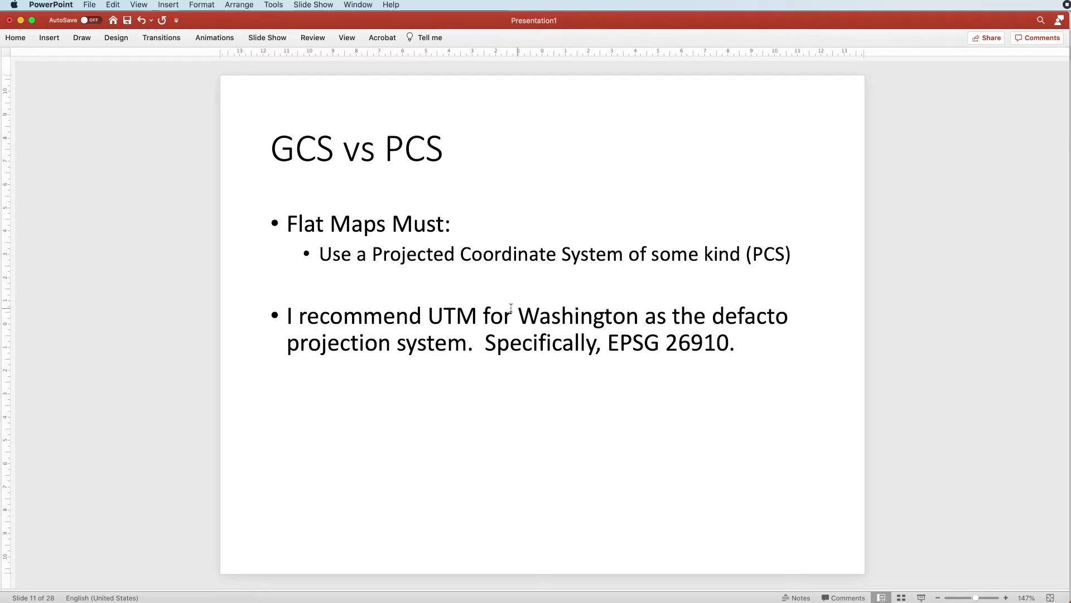
{"action": "left_click_drag", "start_coordinate": [485, 343], "coordinate": [739, 343]}
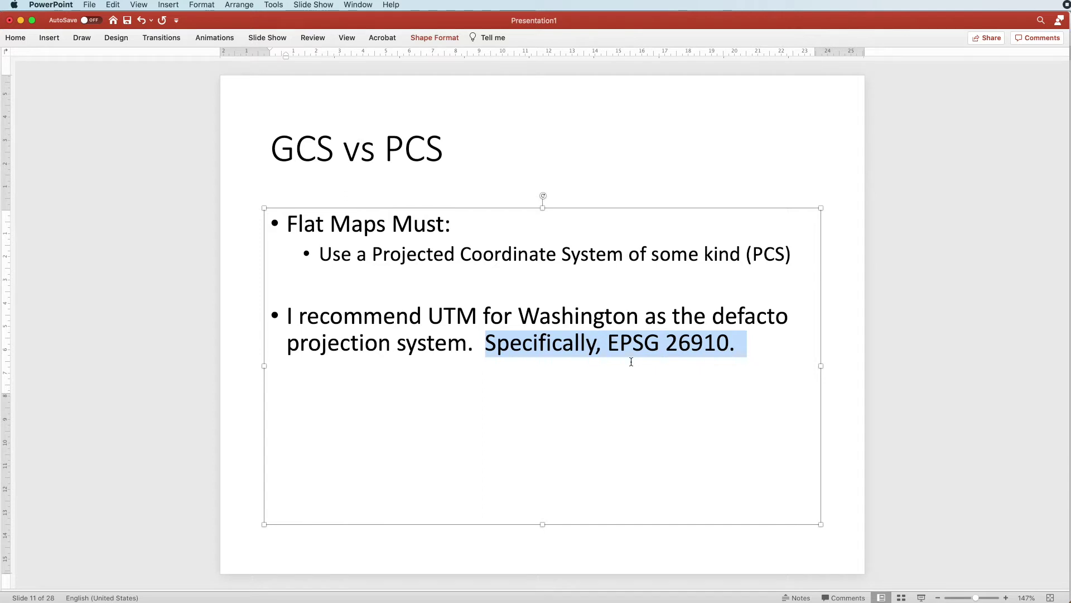
{"action": "left_click", "coordinate": [895, 366]}
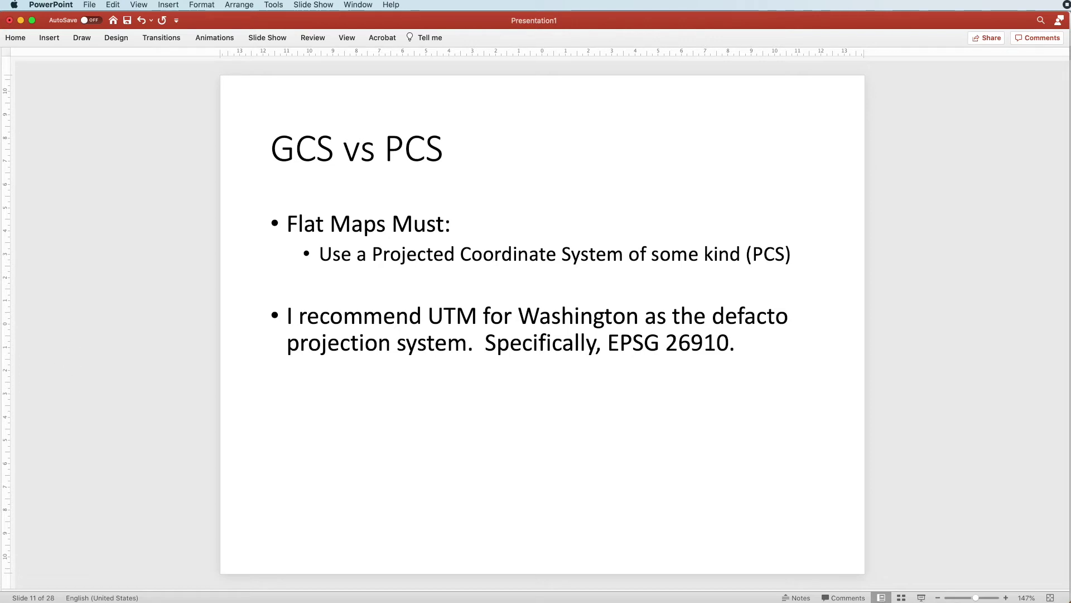
Switch to OpenOrienteering Mapper and start a new map, choosing the ISSprOM 2019_4000 symbol set.
{"action": "key", "text": "super+Tab"}
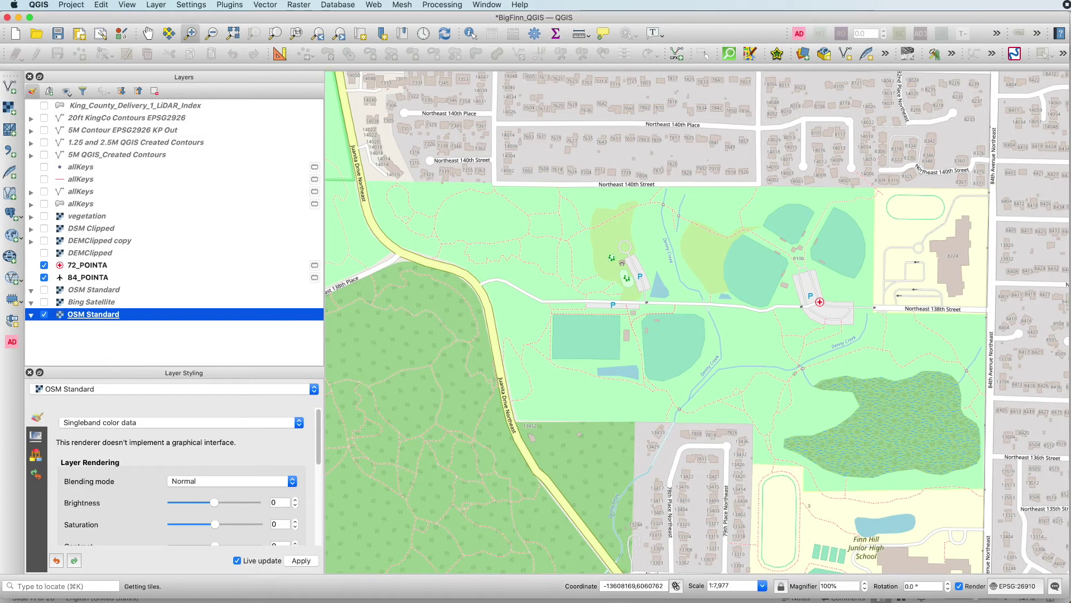
{"action": "key", "text": "super+Tab"}
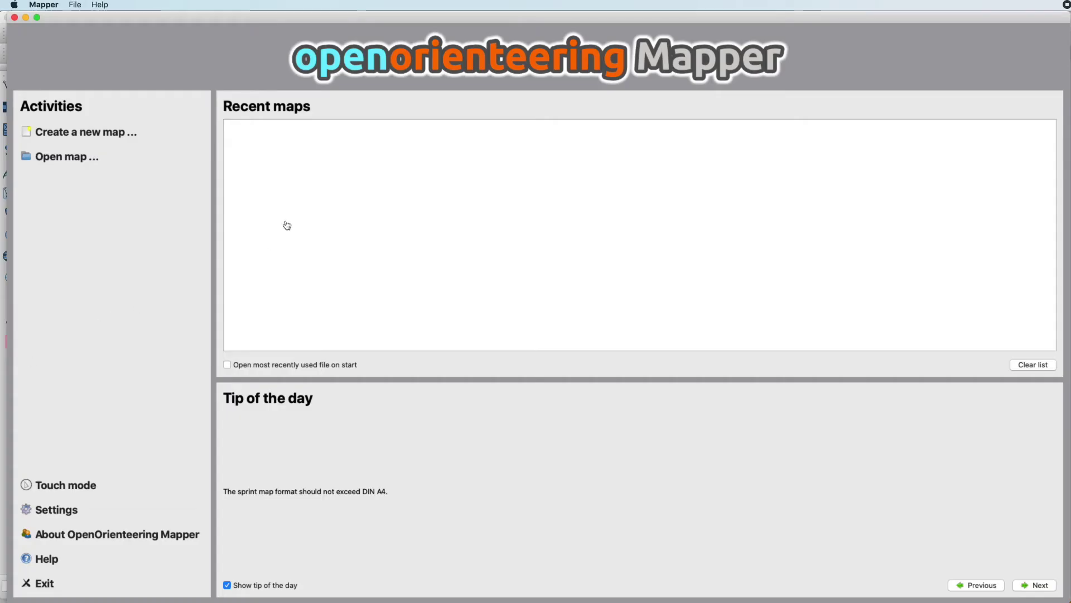
{"action": "left_click", "coordinate": [77, 137]}
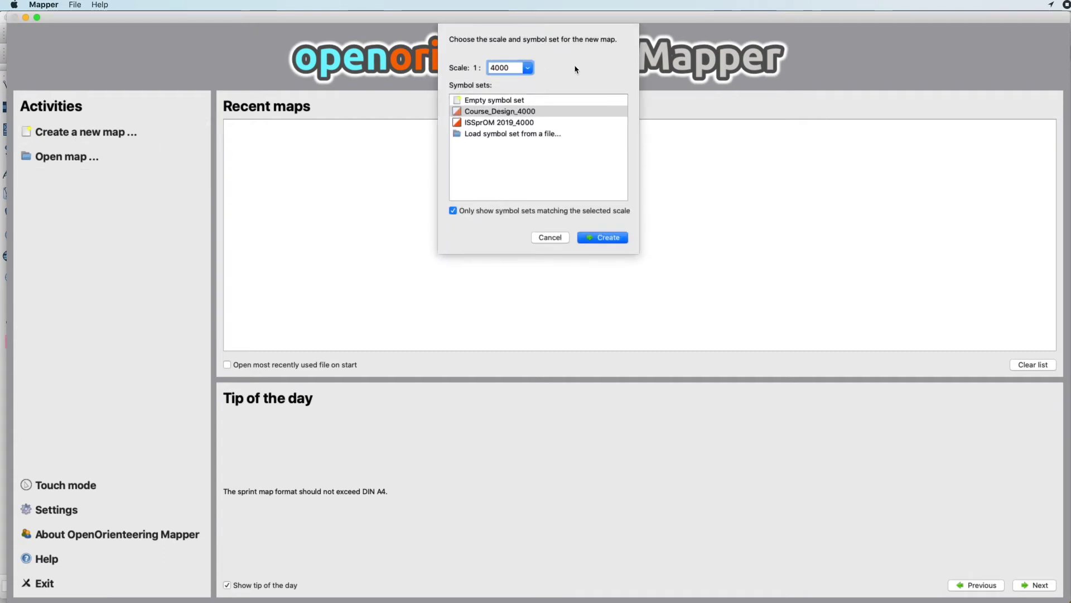
{"action": "left_click", "coordinate": [514, 124]}
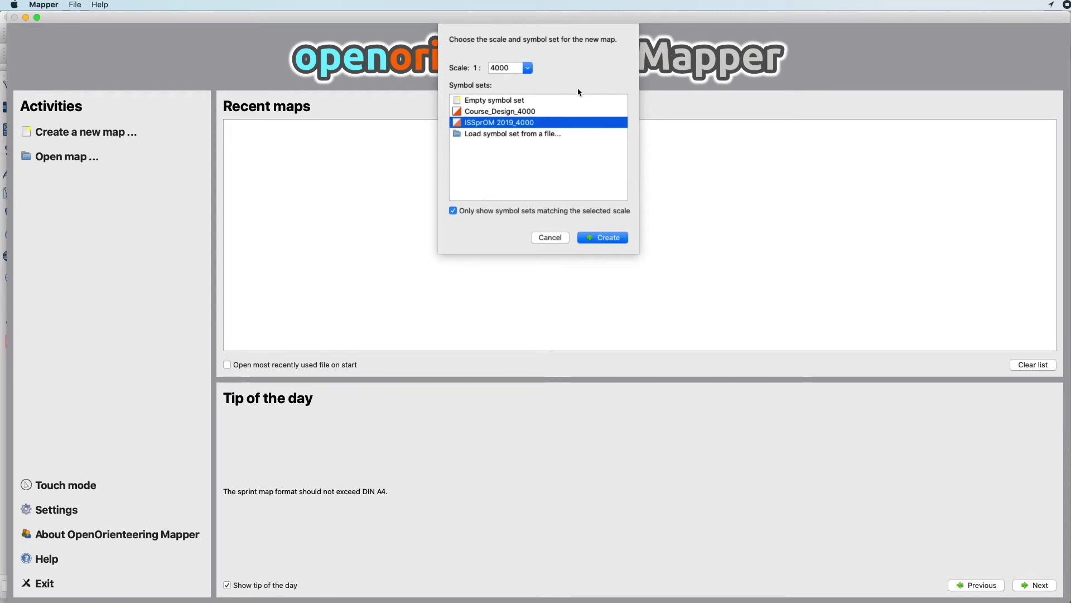
Try scale 1:10000 with the ISOM 2017-2_10000 symbol set for the new map.
{"action": "left_click", "coordinate": [528, 68]}
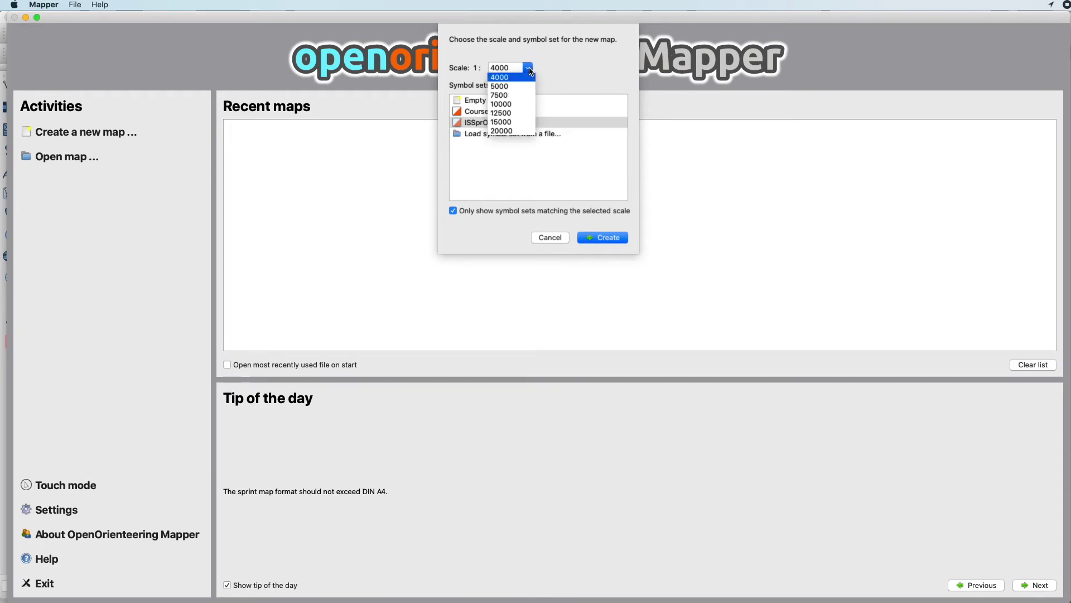
{"action": "left_click", "coordinate": [511, 105]}
{"action": "left_click", "coordinate": [493, 133]}
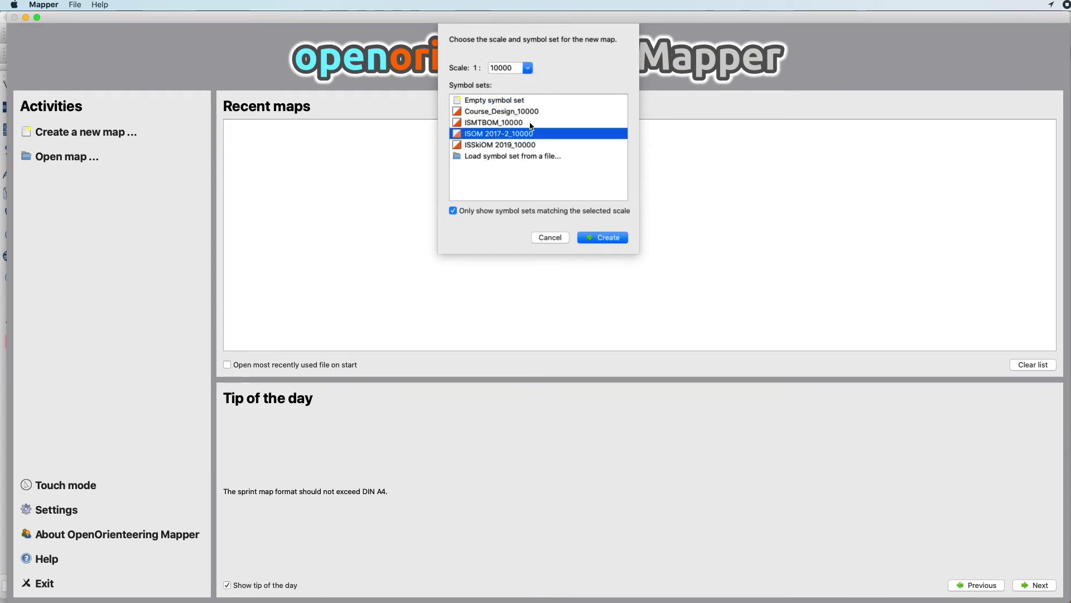
Create the new map at scale 1:4000 with the ISSprOM 2019_4000 symbol set.
{"action": "left_click", "coordinate": [528, 68]}
{"action": "left_click", "coordinate": [504, 73]}
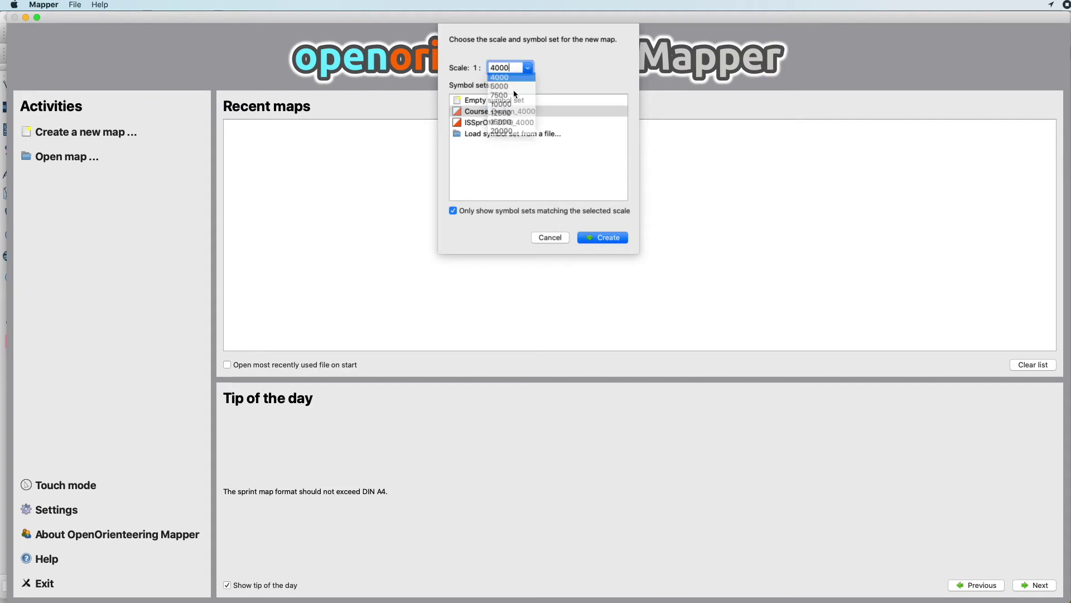
{"action": "left_click", "coordinate": [504, 123]}
{"action": "left_click", "coordinate": [609, 237]}
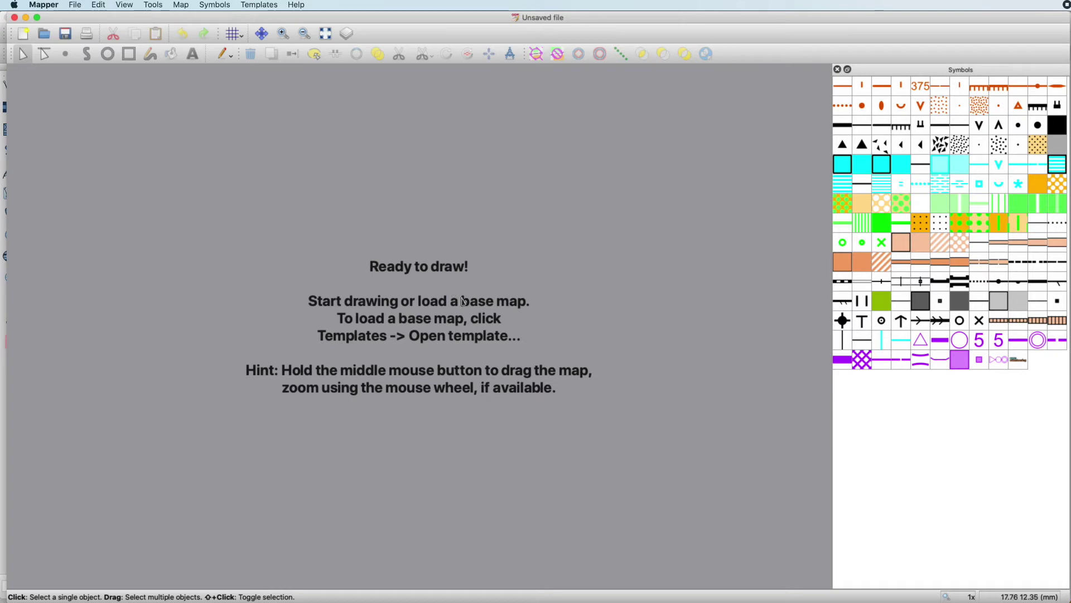
Open the map's georeferencing settings and choose UTM as the coordinate reference system.
{"action": "left_click", "coordinate": [186, 8]}
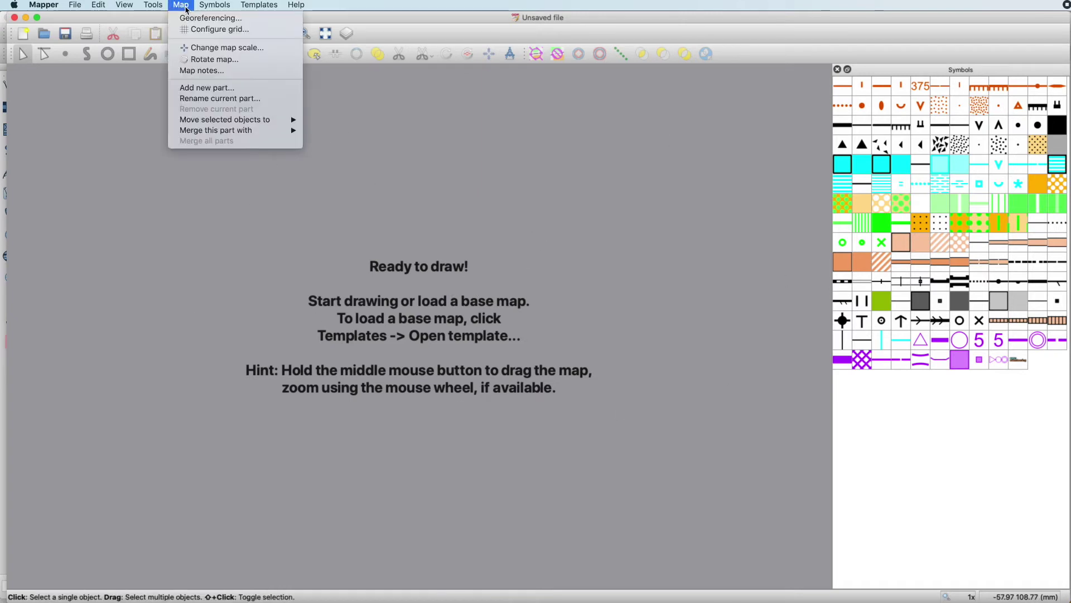
{"action": "left_click", "coordinate": [193, 18]}
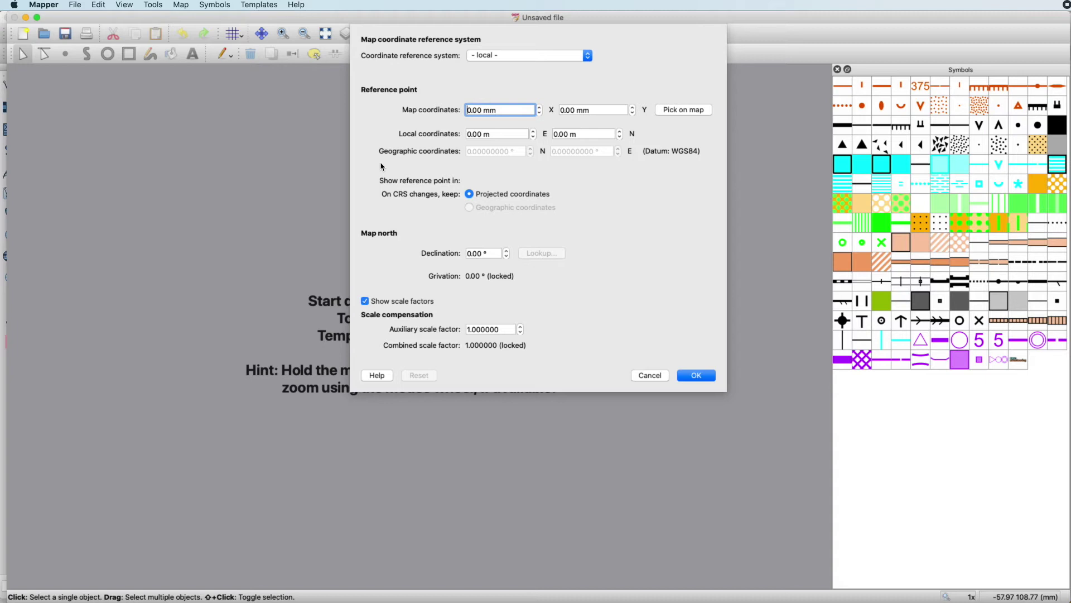
{"action": "left_click", "coordinate": [553, 56]}
{"action": "left_click", "coordinate": [524, 71]}
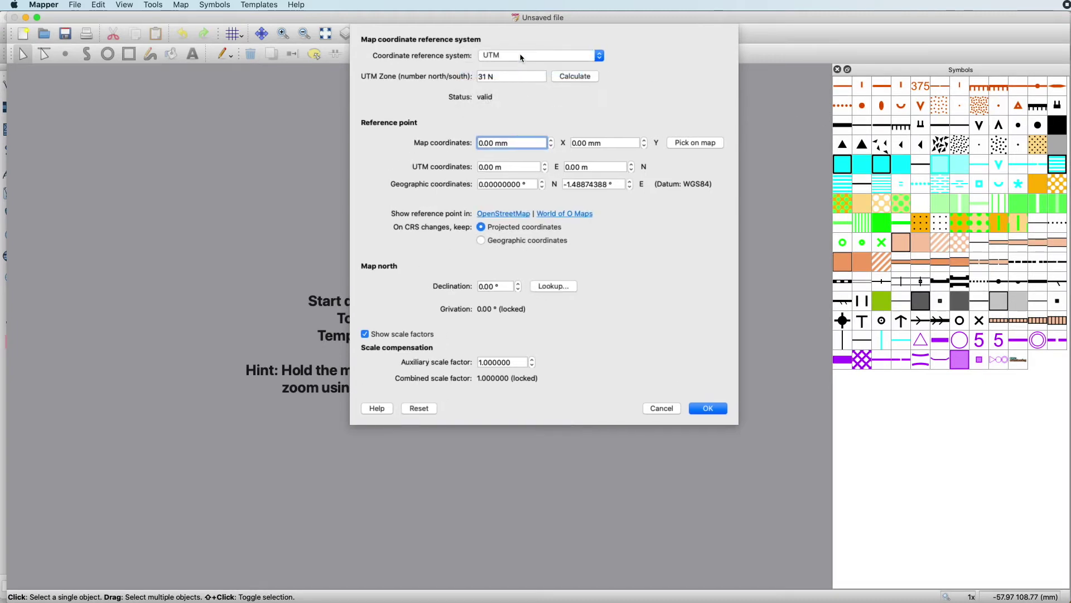
Set the UTM zone of the map's coordinate reference system to 10 N.
{"action": "left_click", "coordinate": [502, 72]}
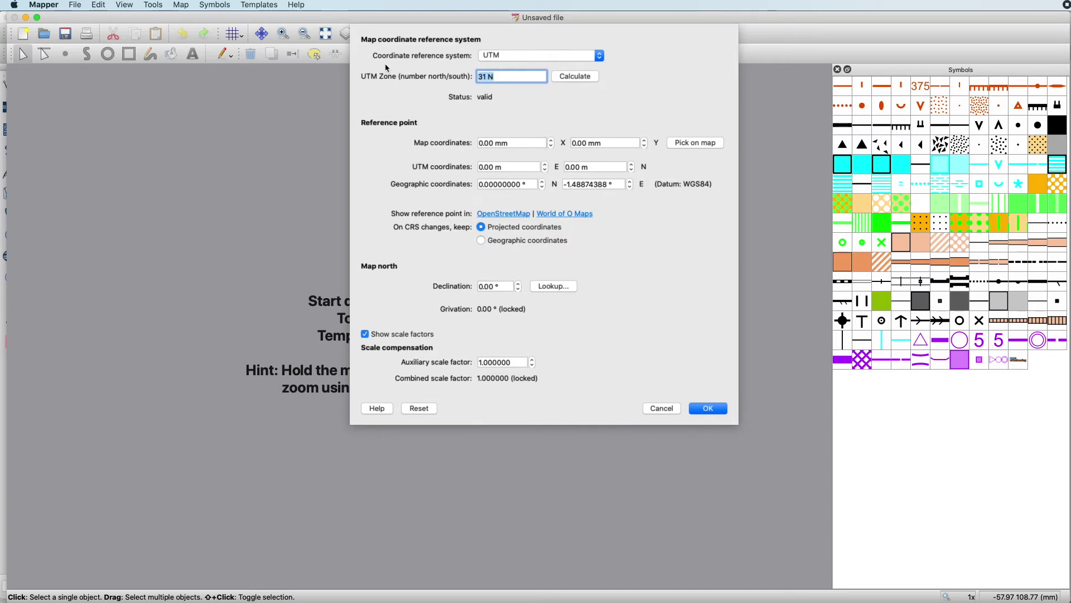
{"action": "key", "text": "BackSpace"}
{"action": "key", "text": "BackSpace"}
{"action": "key", "text": "BackSpace"}
{"action": "key", "text": "BackSpace"}
{"action": "type", "text": "10"}
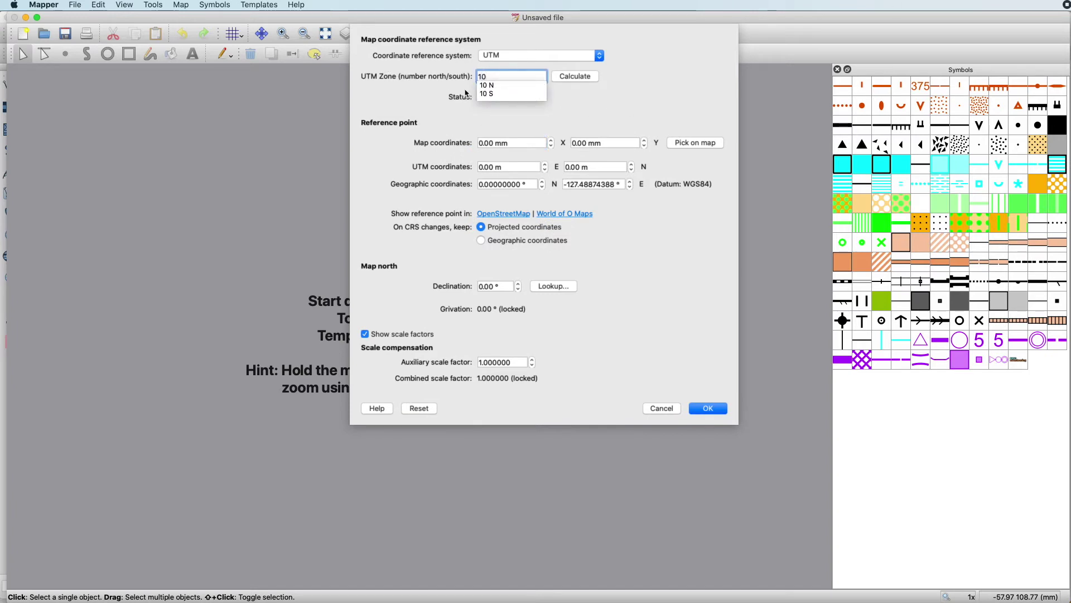
{"action": "left_click", "coordinate": [485, 86]}
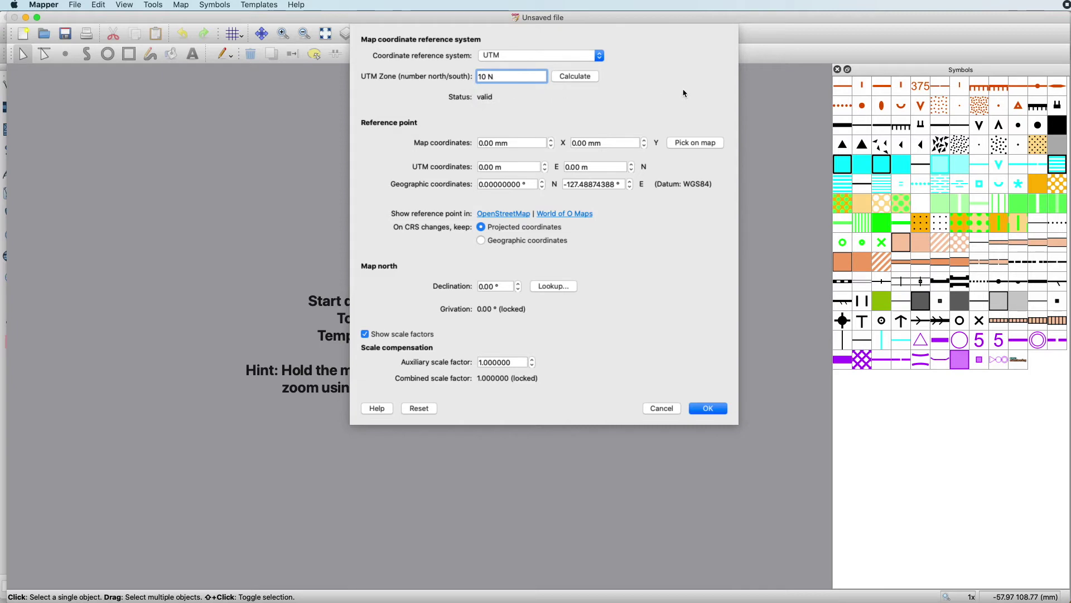
Define the map's coordinate reference system by EPSG code instead, using code 26910.
{"action": "left_click", "coordinate": [528, 56]}
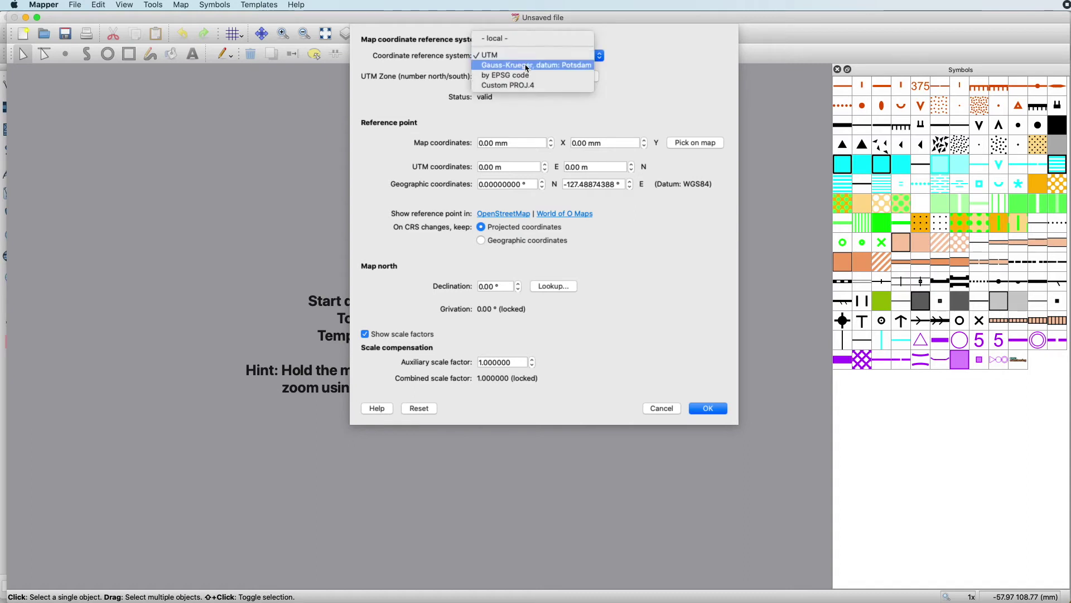
{"action": "left_click", "coordinate": [520, 81]}
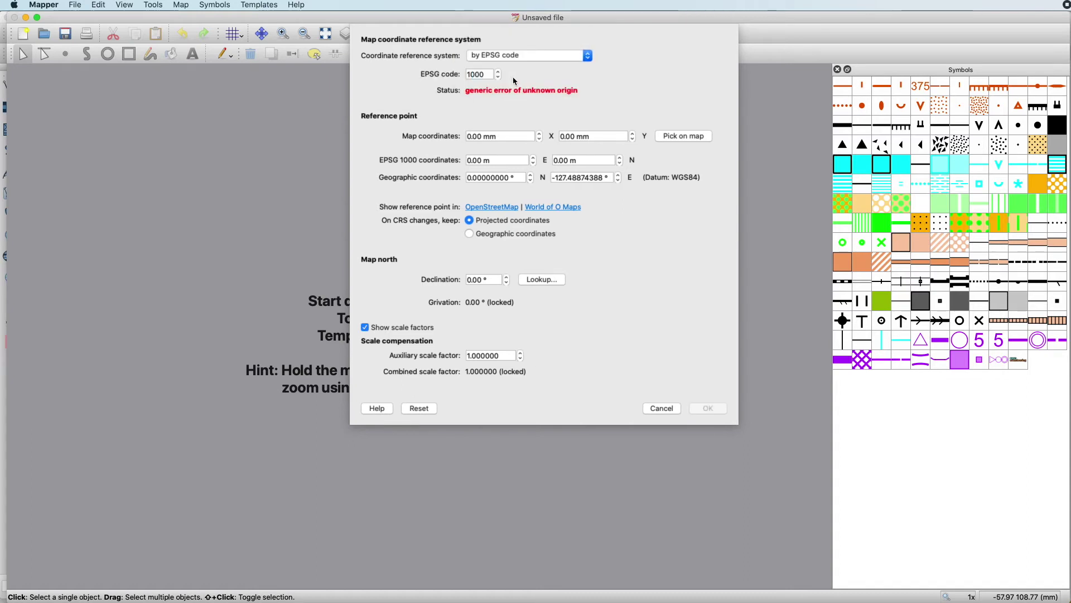
{"action": "key", "text": "Tab"}
{"action": "type", "text": "26910"}
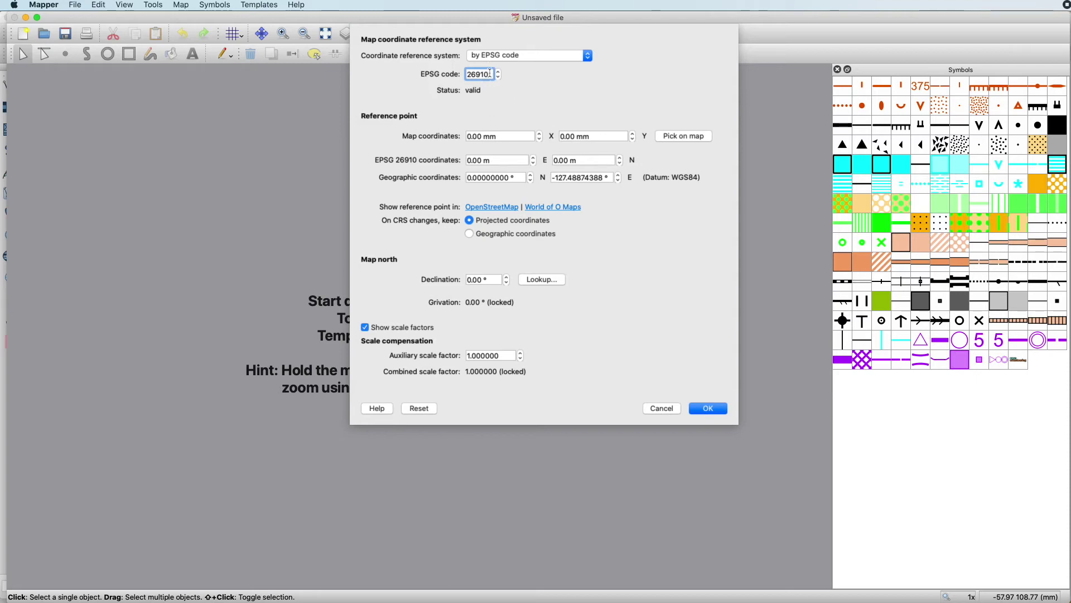
{"action": "left_click_drag", "start_coordinate": [490, 73], "coordinate": [459, 75]}
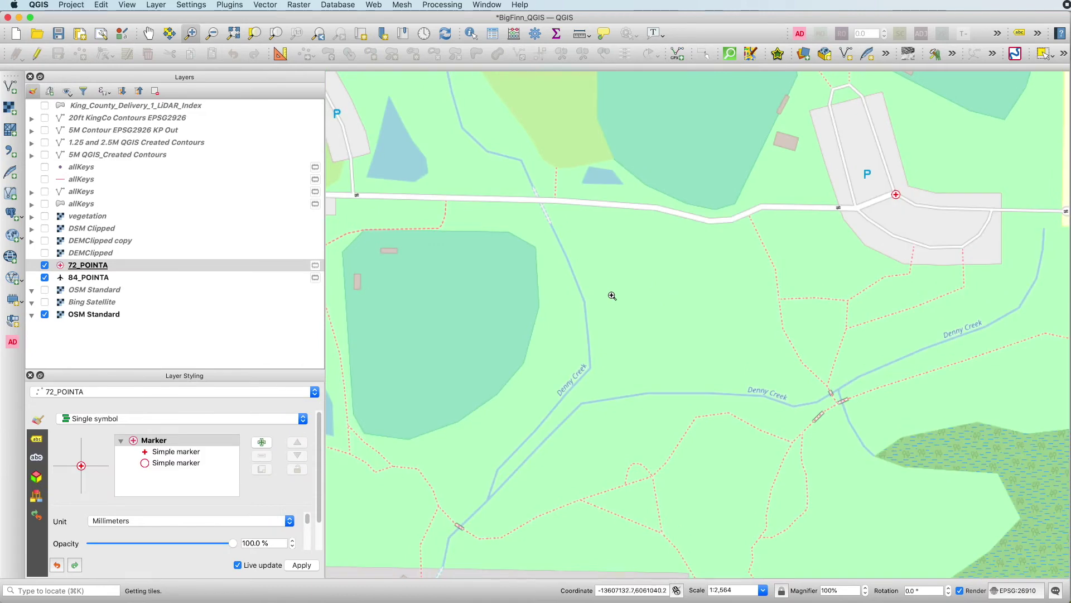
Switch to QGIS and toggle the 72_POINTA layer's visibility over Big Finn Hill Park to compare its point with 84_POINTA.
{"action": "left_click", "coordinate": [211, 33]}
{"action": "left_click", "coordinate": [889, 316]}
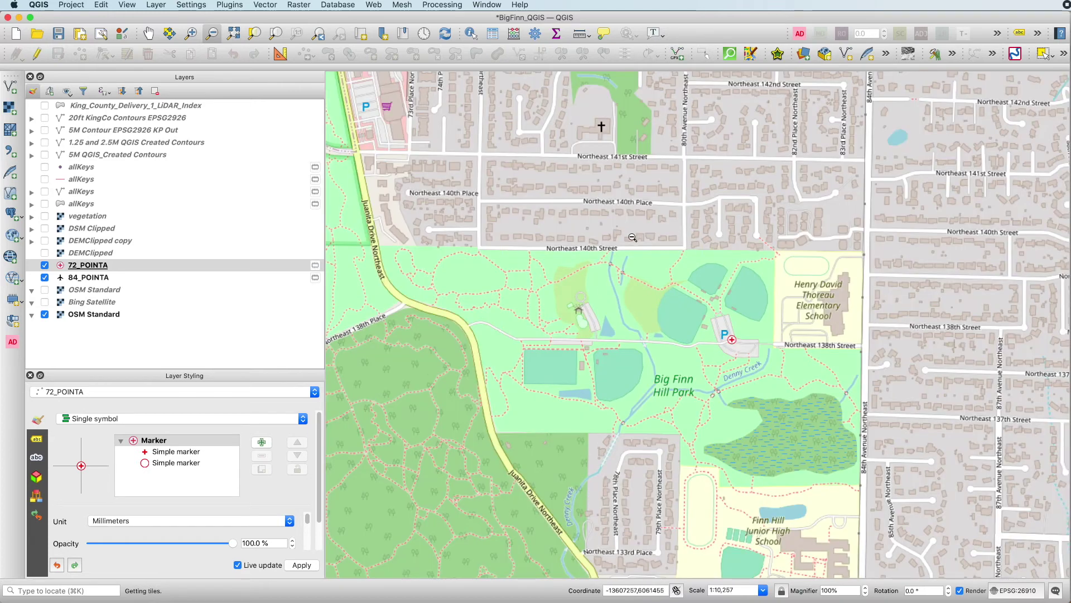
{"action": "left_click", "coordinate": [632, 235]}
{"action": "left_click", "coordinate": [98, 267]}
{"action": "left_click", "coordinate": [87, 278]}
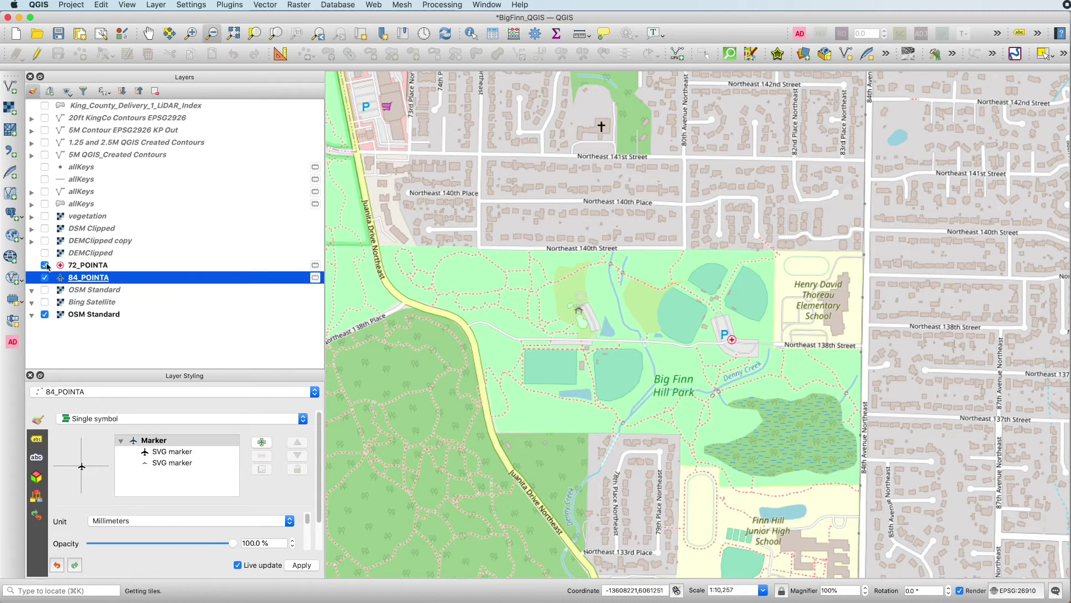
{"action": "left_click", "coordinate": [46, 265]}
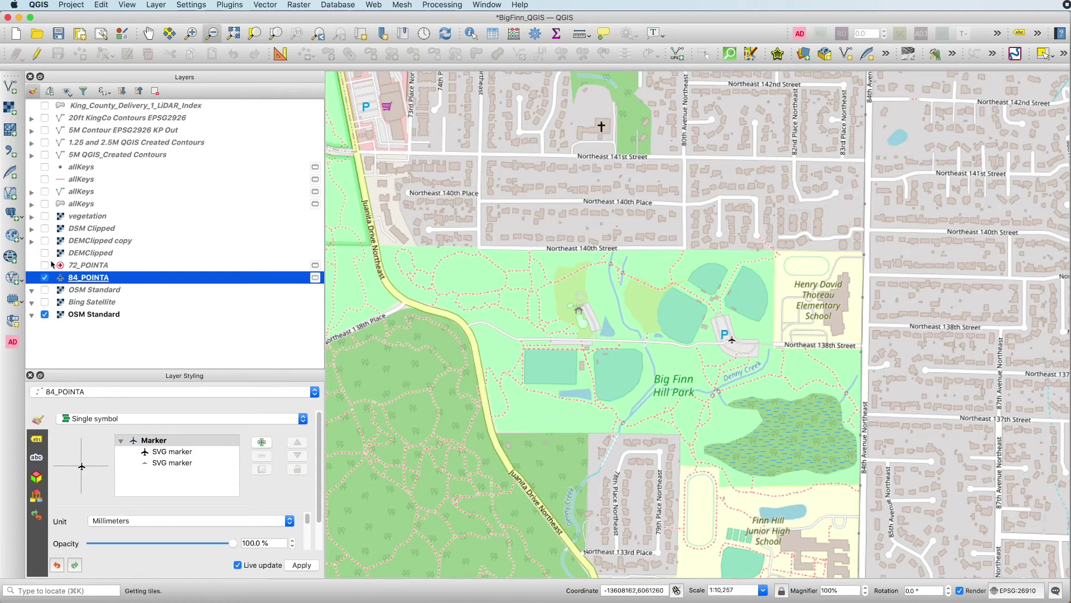
{"action": "left_click", "coordinate": [45, 265]}
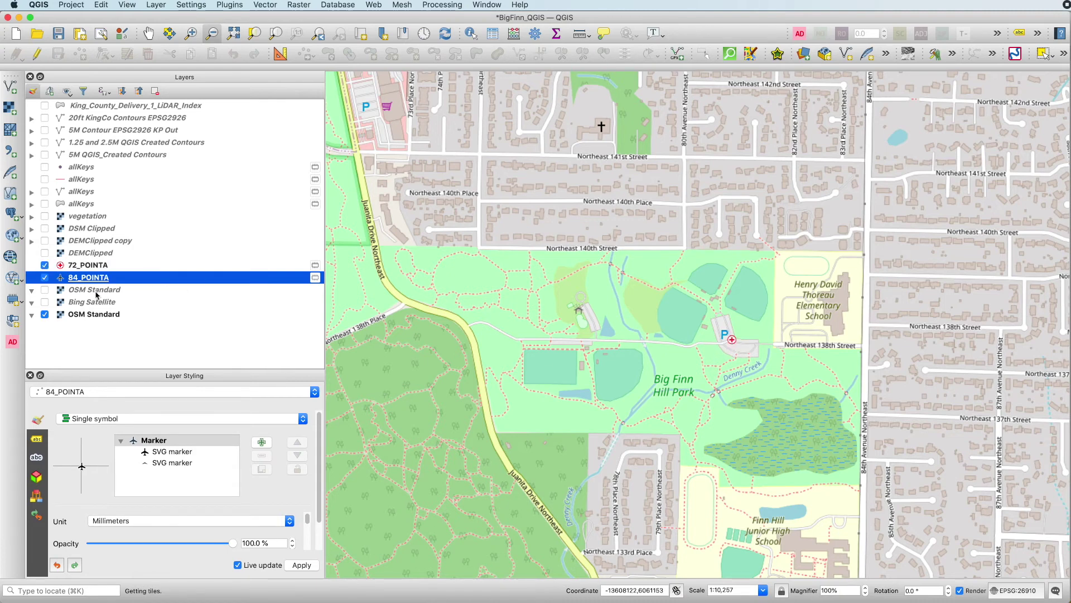
Hide both the 72_POINTA and 84_POINTA layers, and show them again to check the point location.
{"action": "left_click", "coordinate": [45, 265]}
{"action": "left_click", "coordinate": [45, 277]}
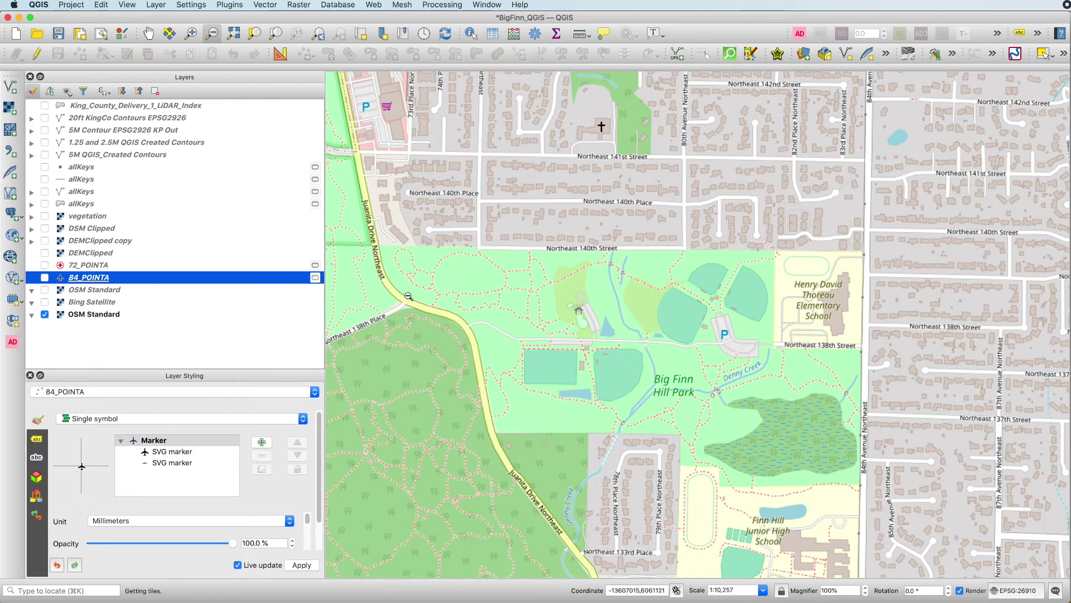
{"action": "left_click", "coordinate": [45, 277]}
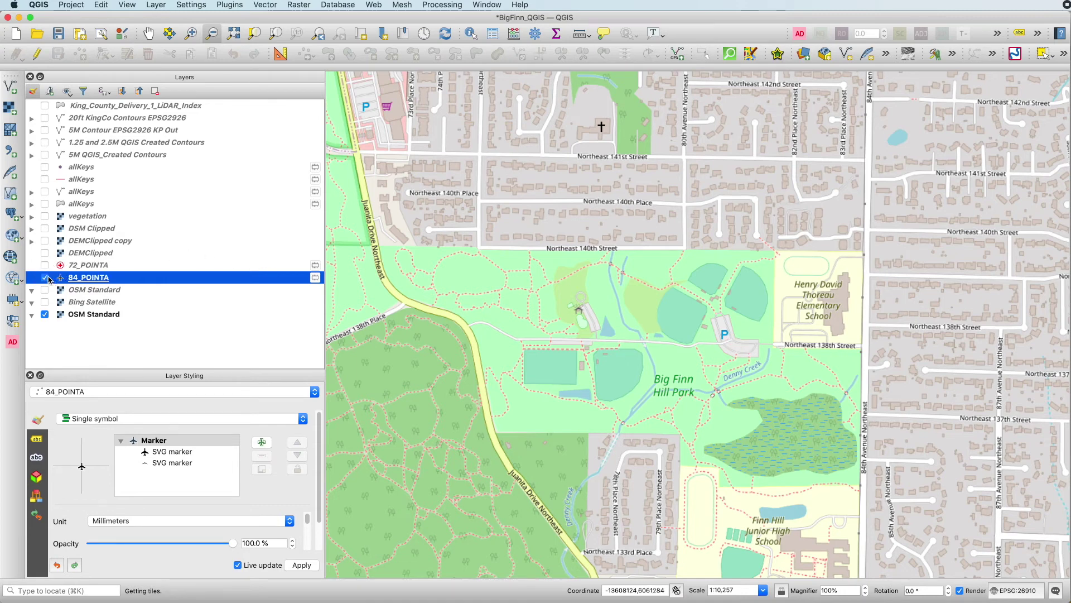
{"action": "left_click", "coordinate": [46, 265]}
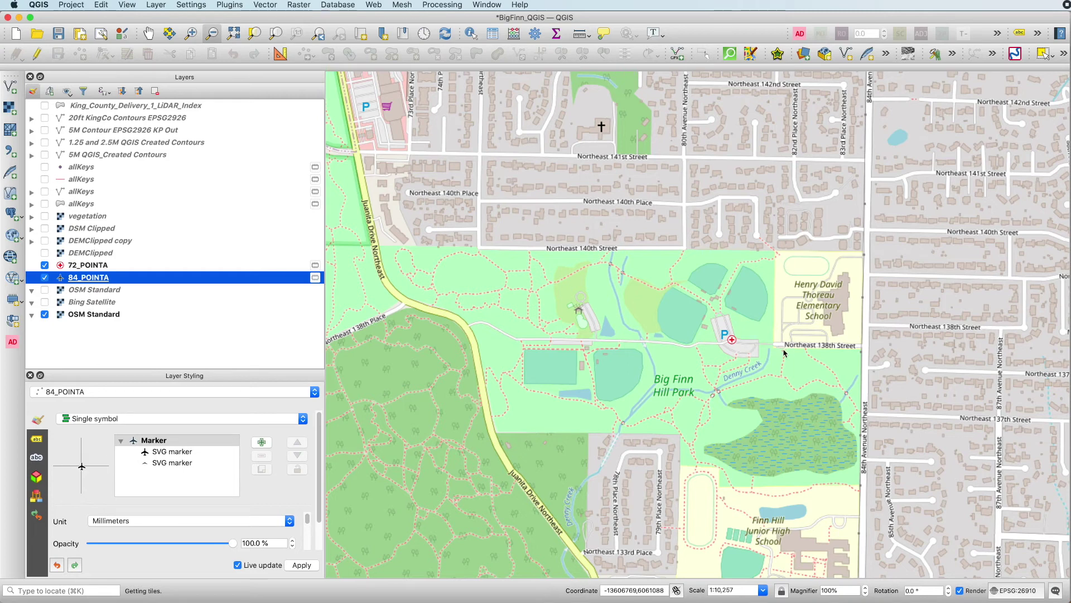
Set the coordinate reference system of the 72_POINTA layer to WGS 72 / UTM zone 10N (EPSG:32210).
{"action": "left_click", "coordinate": [85, 265]}
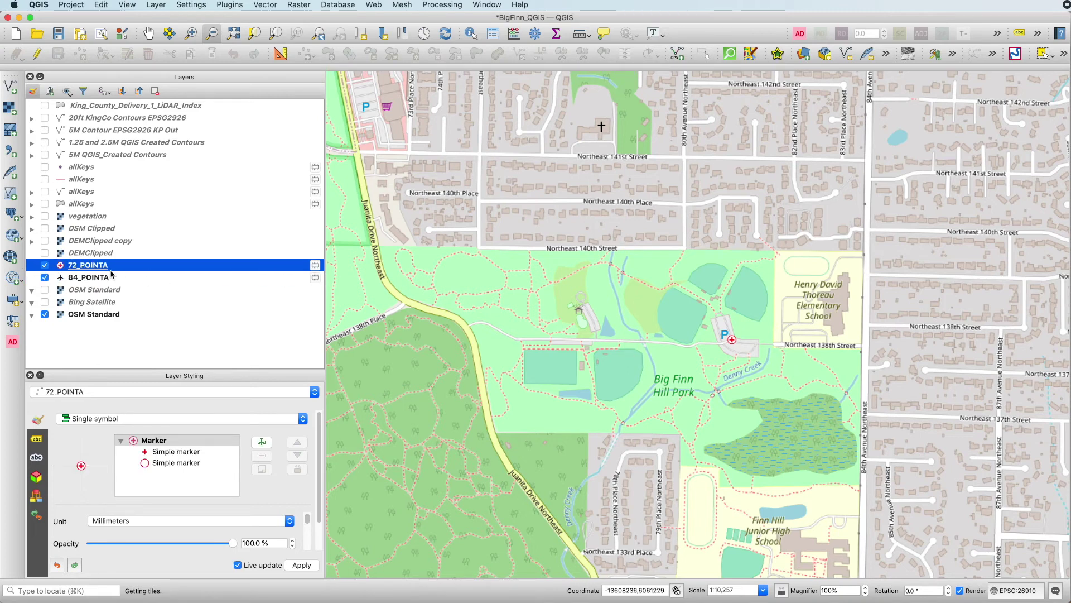
{"action": "right_click", "coordinate": [97, 269]}
{"action": "mouse_move", "coordinate": [173, 463]}
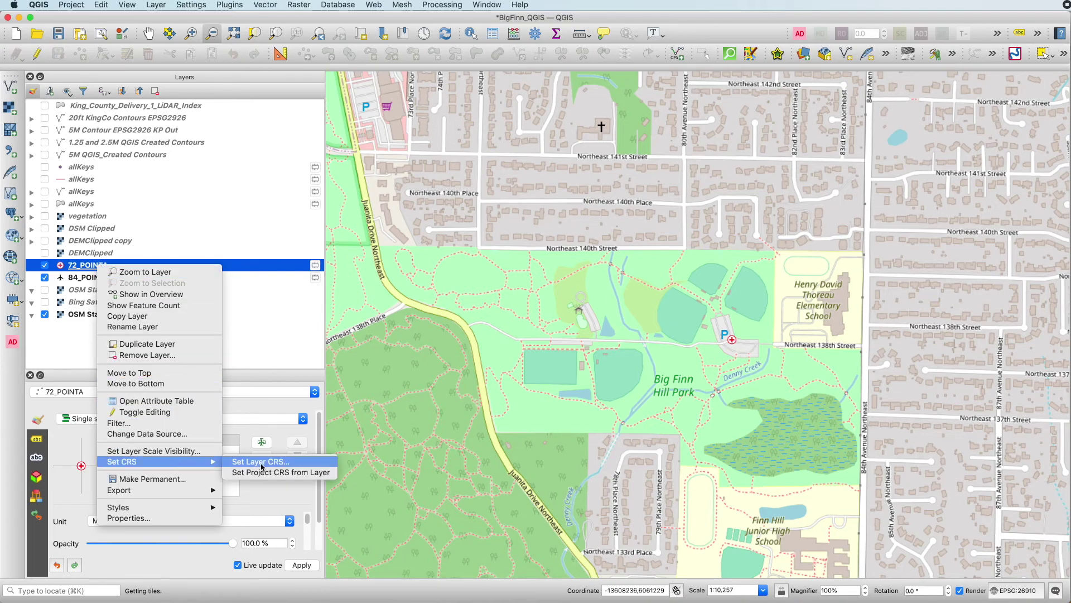
{"action": "left_click", "coordinate": [291, 461]}
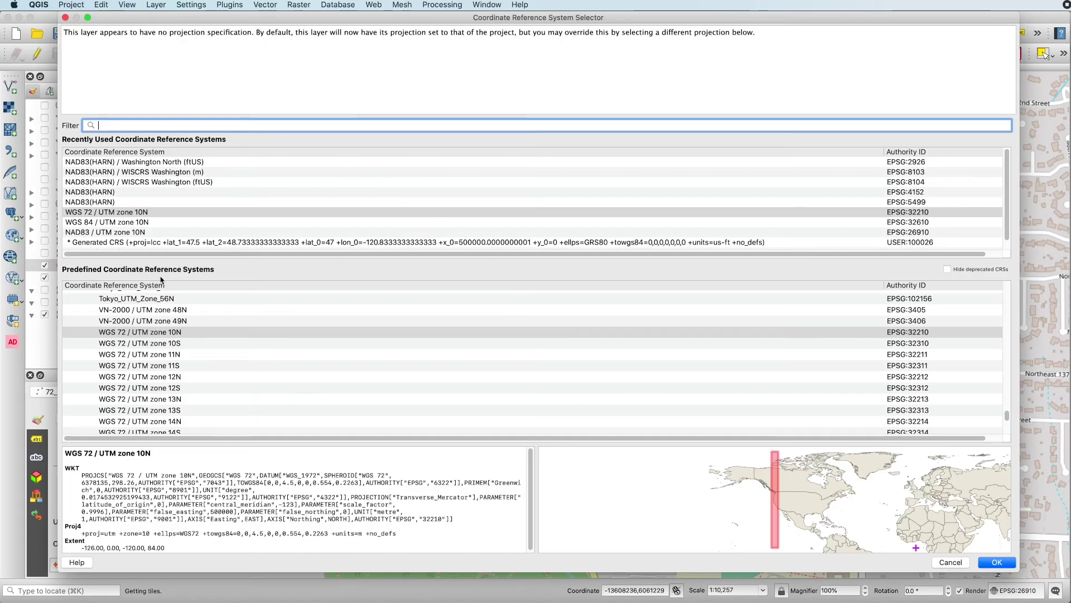
{"action": "left_click", "coordinate": [110, 333]}
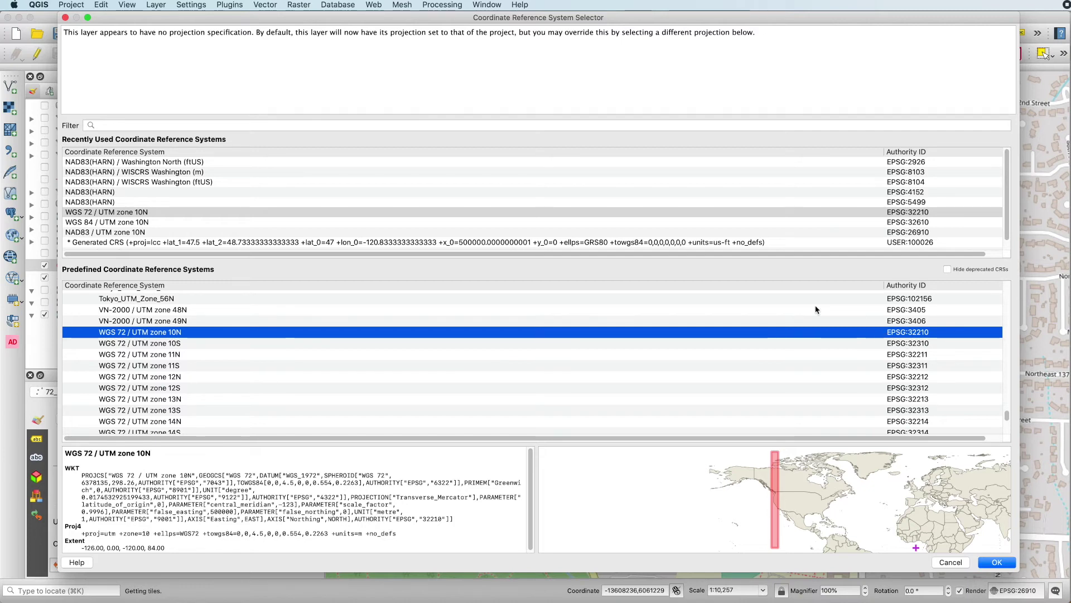
{"action": "left_click", "coordinate": [988, 565]}
Set the coordinate reference system of the 84_POINTA layer to WGS 84 / UTM zone 10N (EPSG:32610).
{"action": "right_click", "coordinate": [87, 276]}
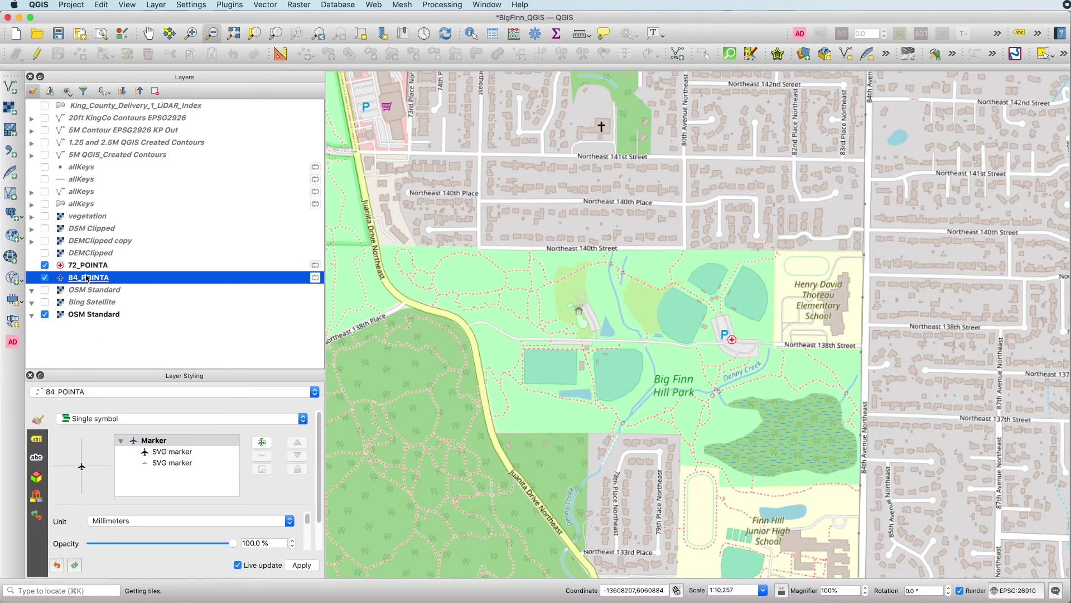
{"action": "mouse_move", "coordinate": [200, 472]}
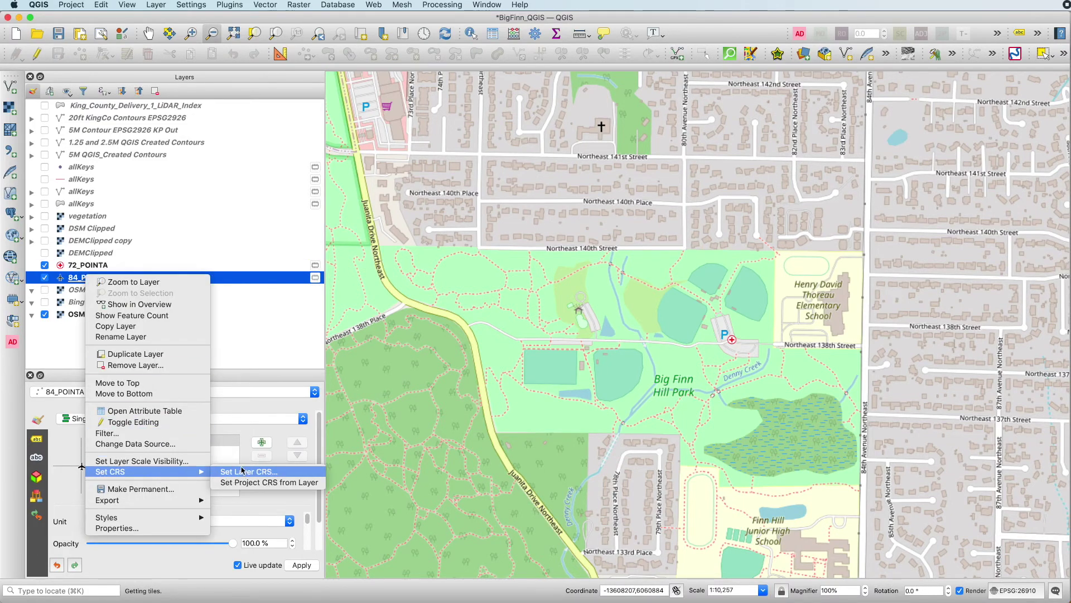
{"action": "left_click", "coordinate": [241, 472]}
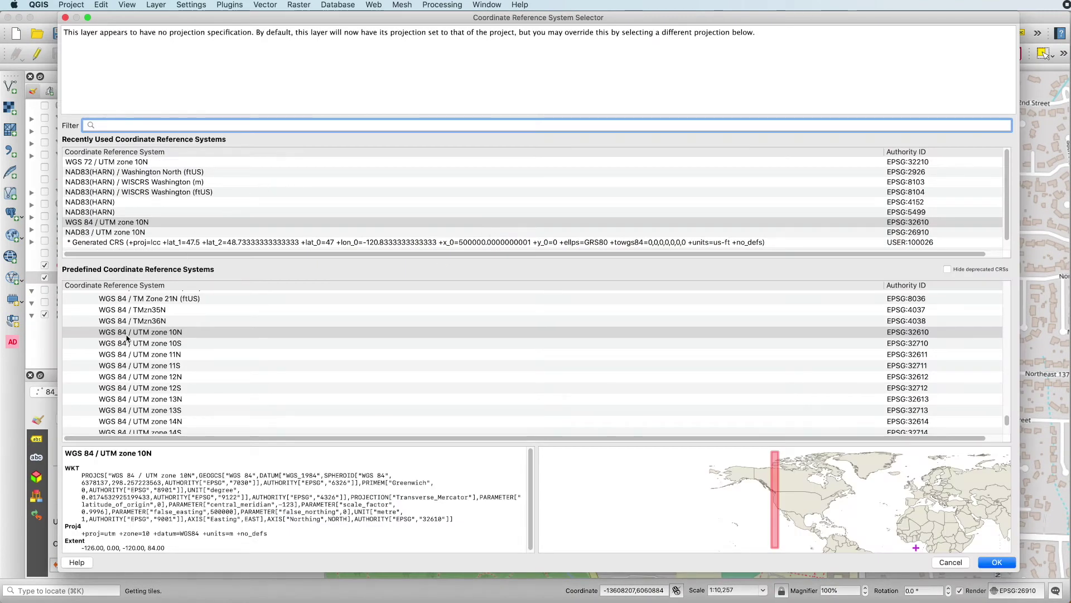
{"action": "left_click", "coordinate": [128, 333]}
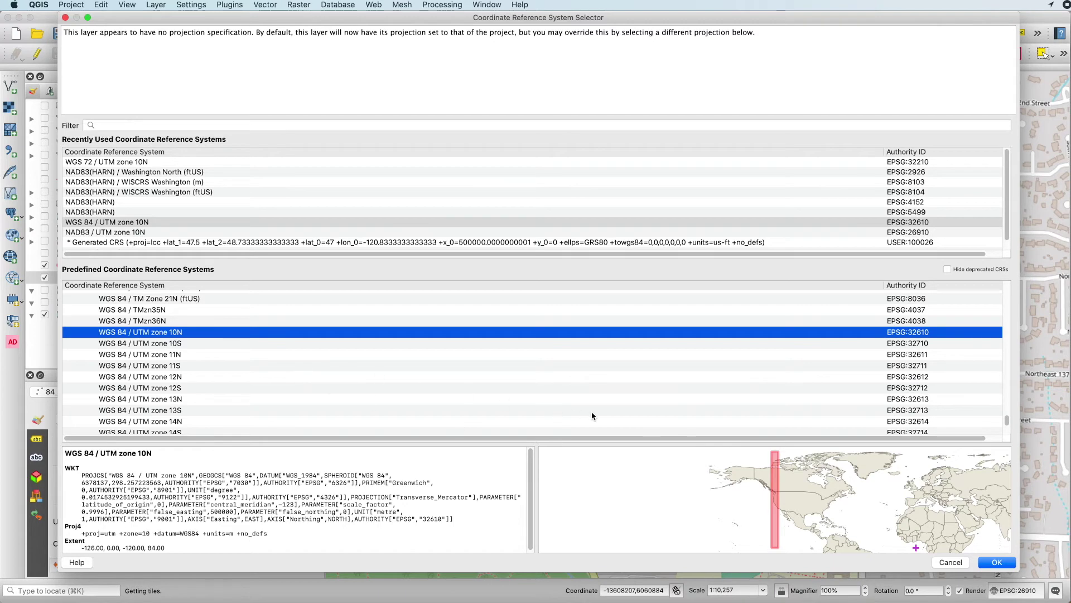
{"action": "left_click", "coordinate": [993, 565]}
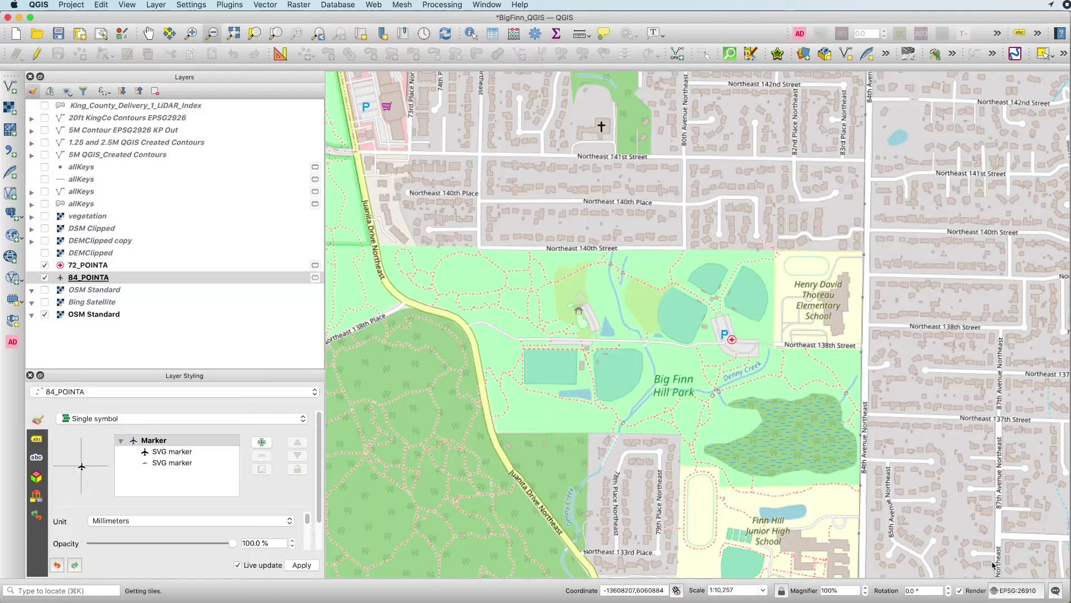
Change the coordinate reference system of the 72_POINTA layer to WGS 84 / UTM zone 10N (EPSG:32610).
{"action": "left_click", "coordinate": [91, 266]}
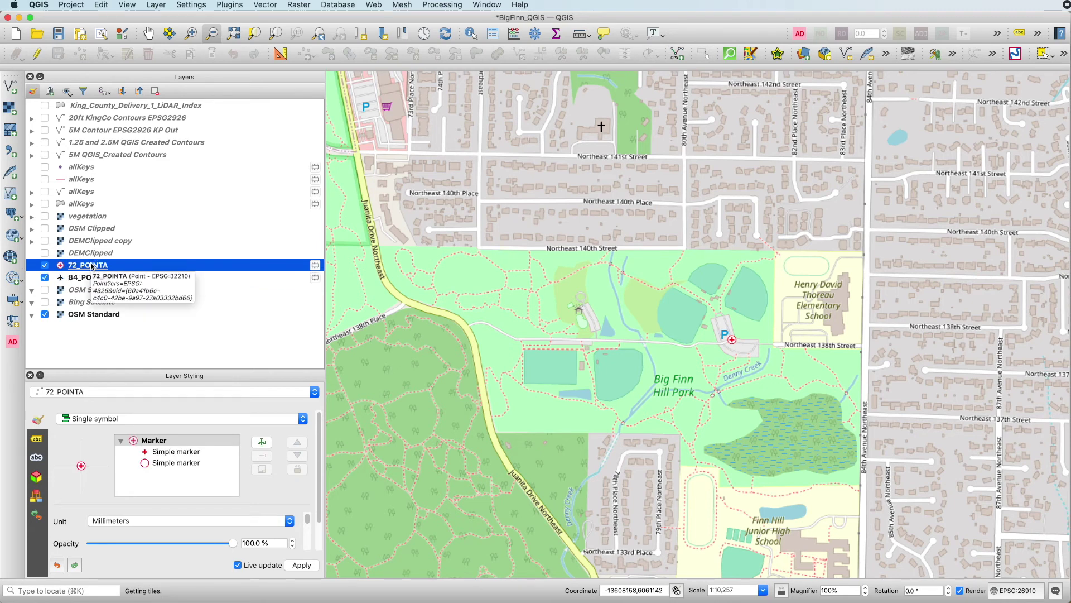
{"action": "right_click", "coordinate": [89, 268]}
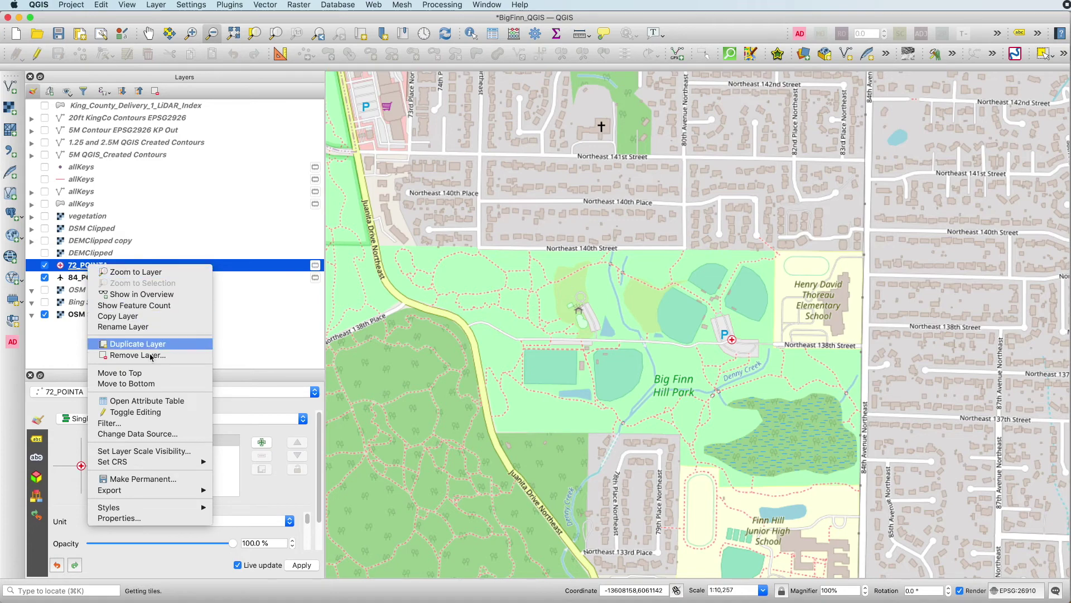
{"action": "mouse_move", "coordinate": [202, 463]}
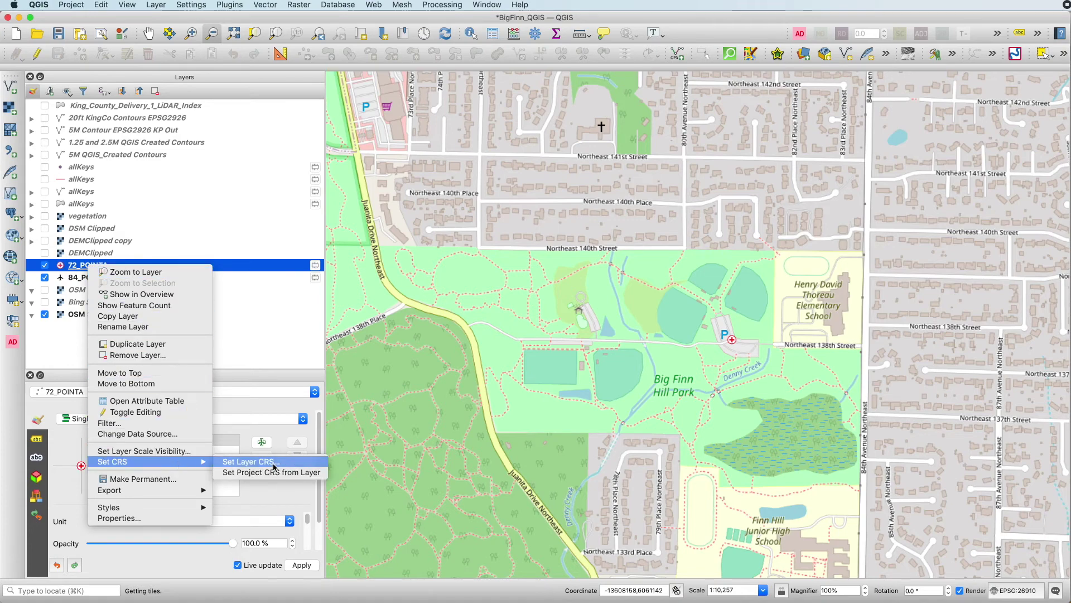
{"action": "left_click", "coordinate": [254, 462]}
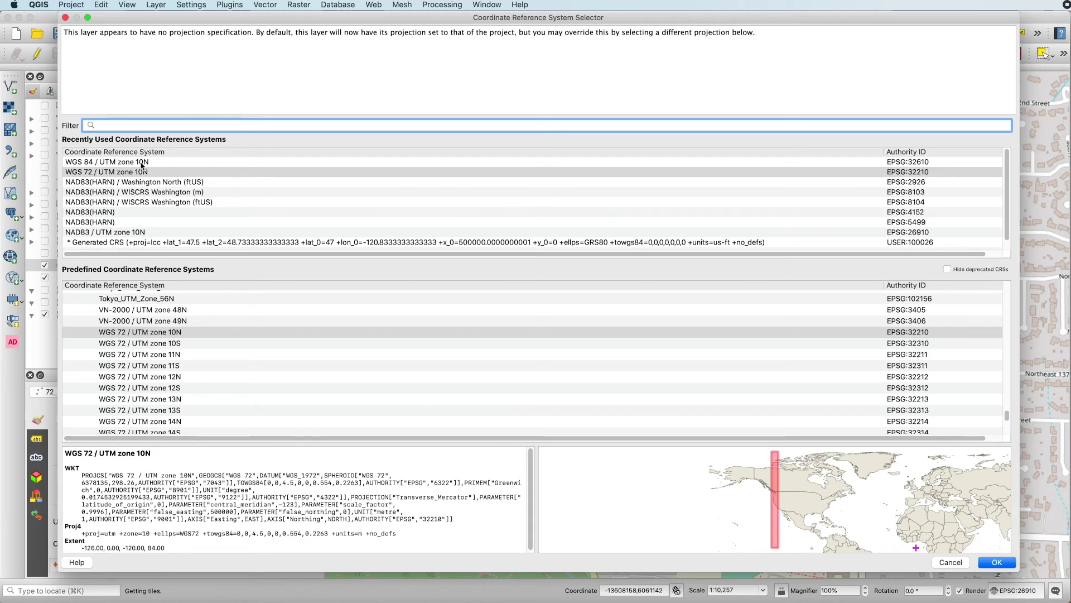
{"action": "left_click", "coordinate": [80, 172]}
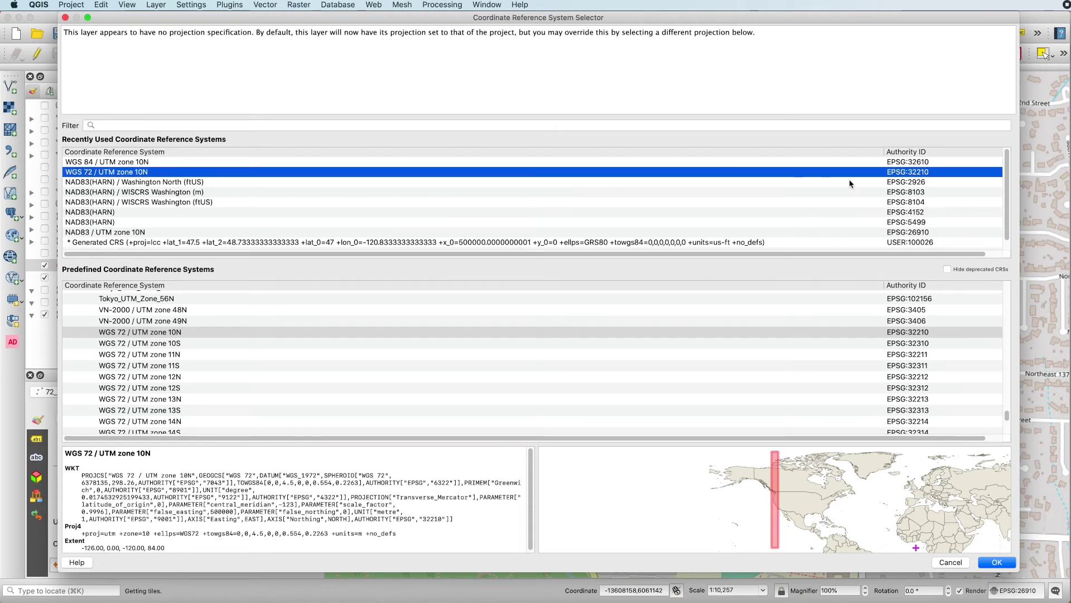
{"action": "left_click", "coordinate": [916, 162]}
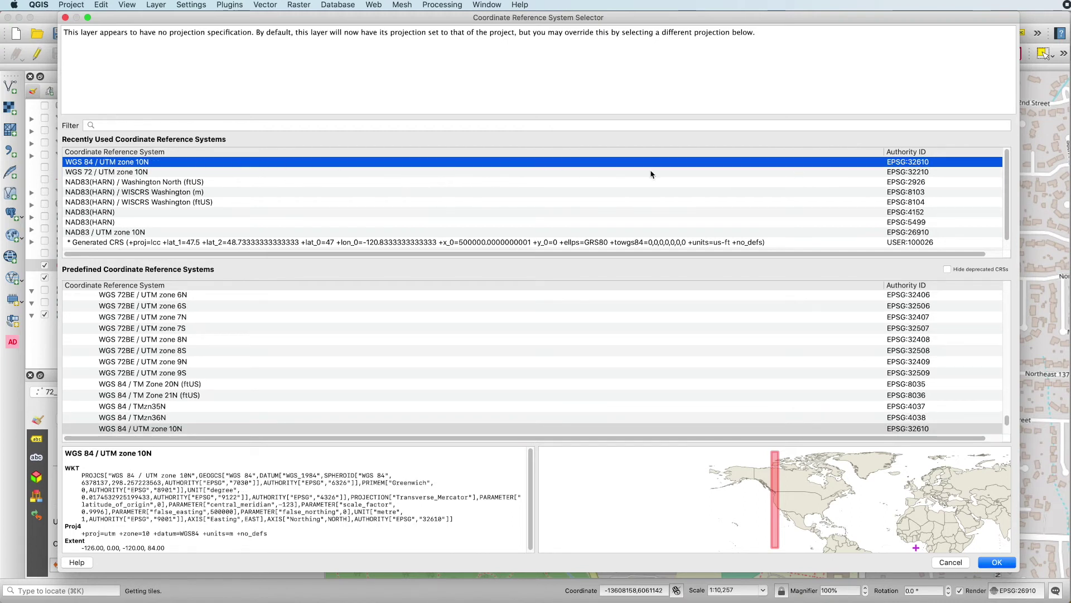
{"action": "left_click", "coordinate": [999, 562]}
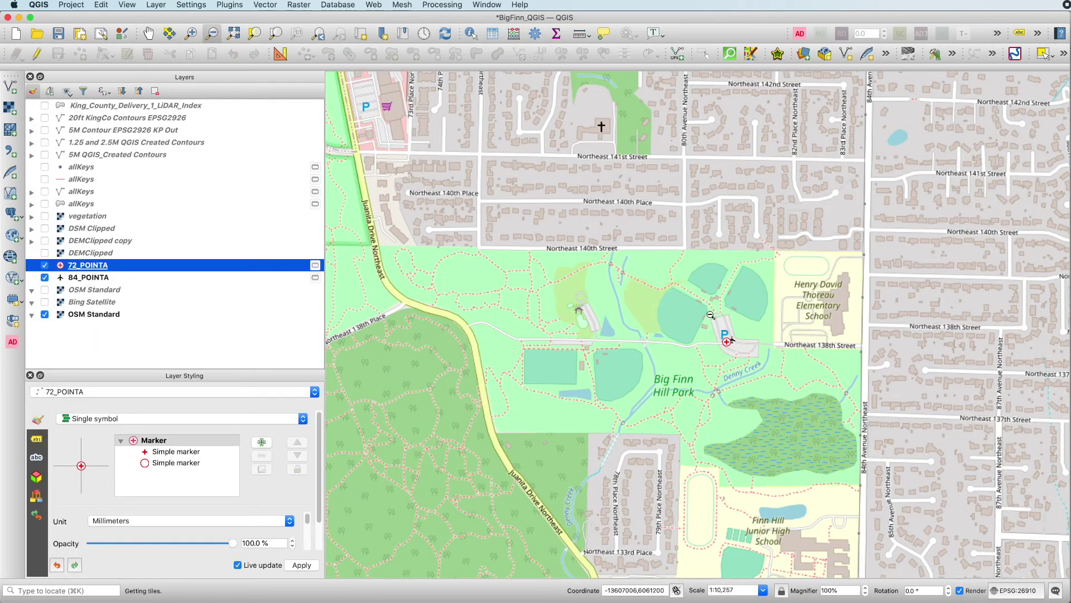
Compare the 72_POINTA and 84_POINTA points up close at the Big Finn Hill Park parking lot, selecting each layer in turn.
{"action": "key", "text": "super+alt+plus"}
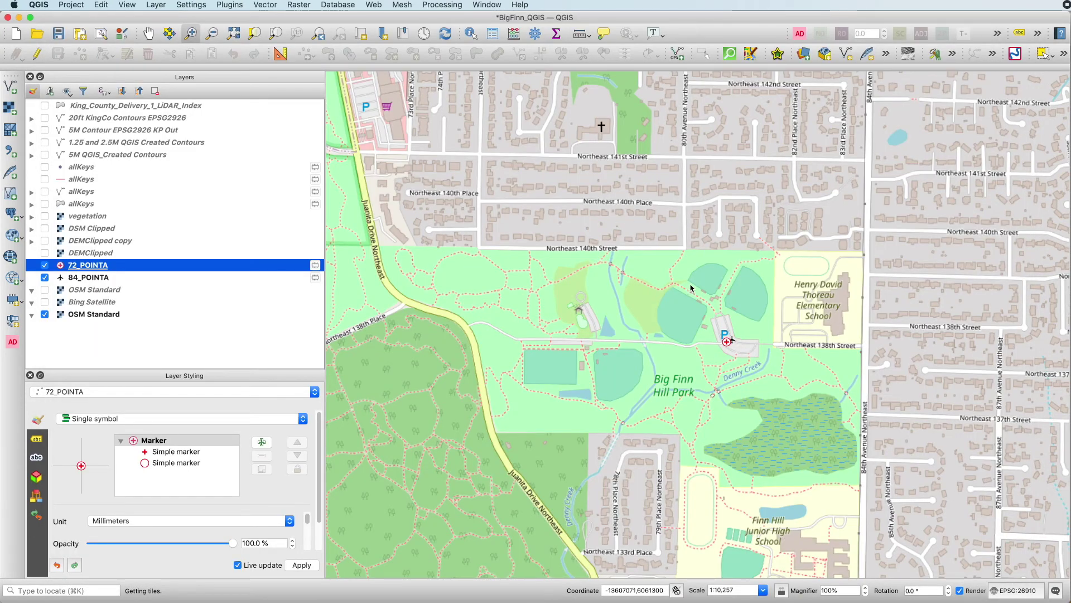
{"action": "left_click_drag", "start_coordinate": [691, 288], "coordinate": [827, 410]}
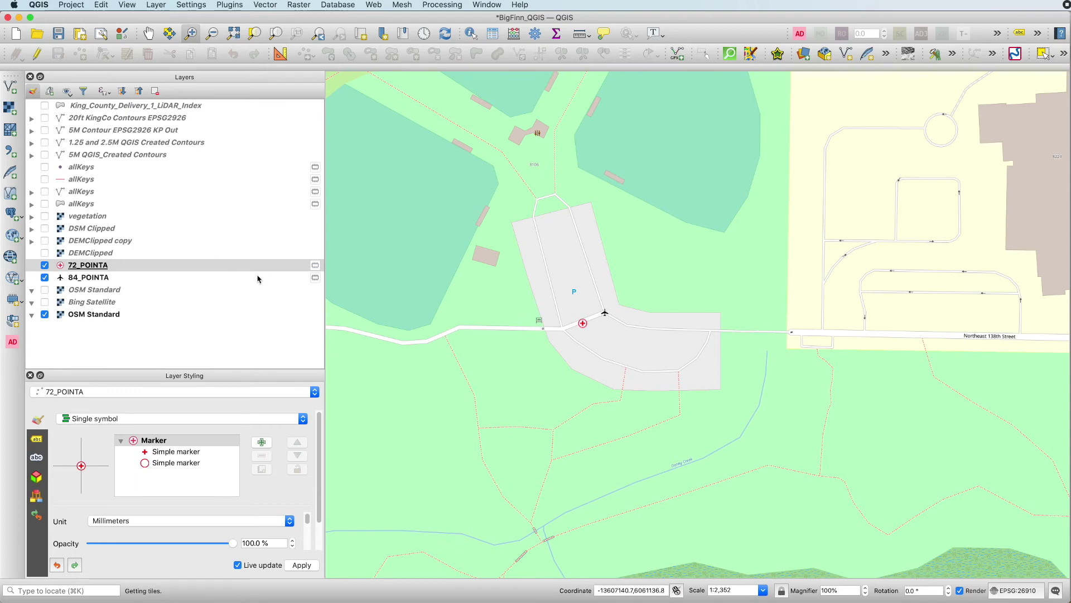
{"action": "left_click", "coordinate": [82, 267]}
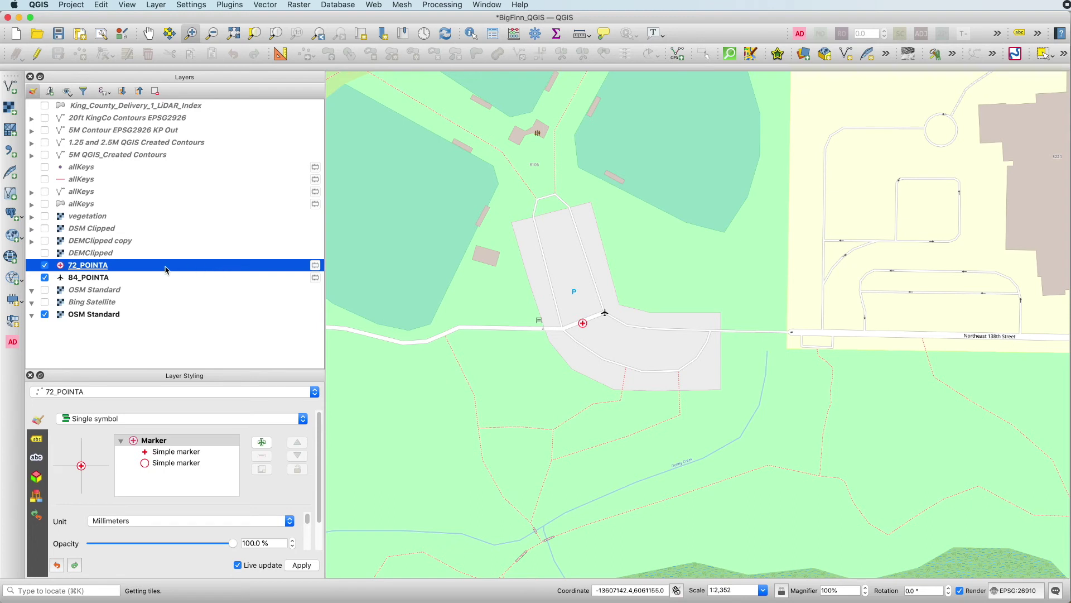
{"action": "left_click", "coordinate": [96, 277]}
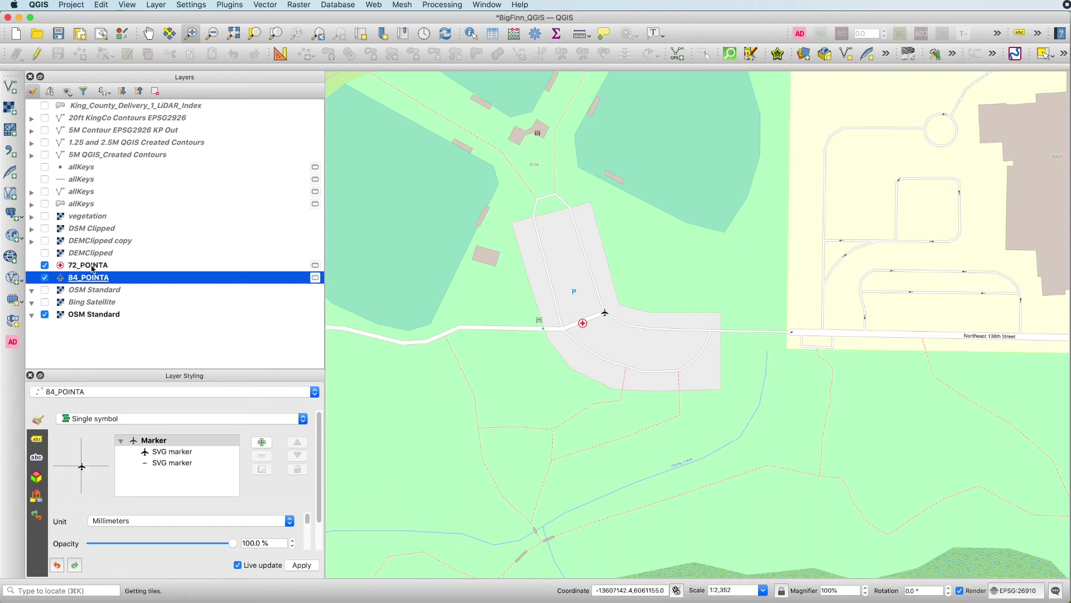
Check the project's coordinate reference system and keep NAD83 / UTM zone 10N (EPSG:26910) selected.
{"action": "left_click", "coordinate": [1006, 590]}
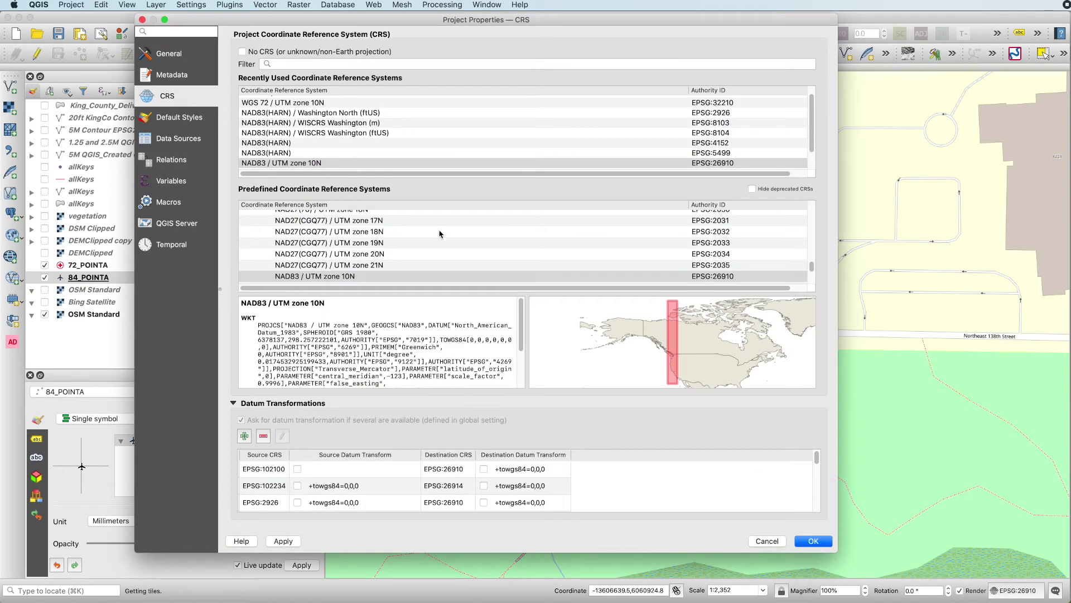
{"action": "left_click", "coordinate": [331, 280]}
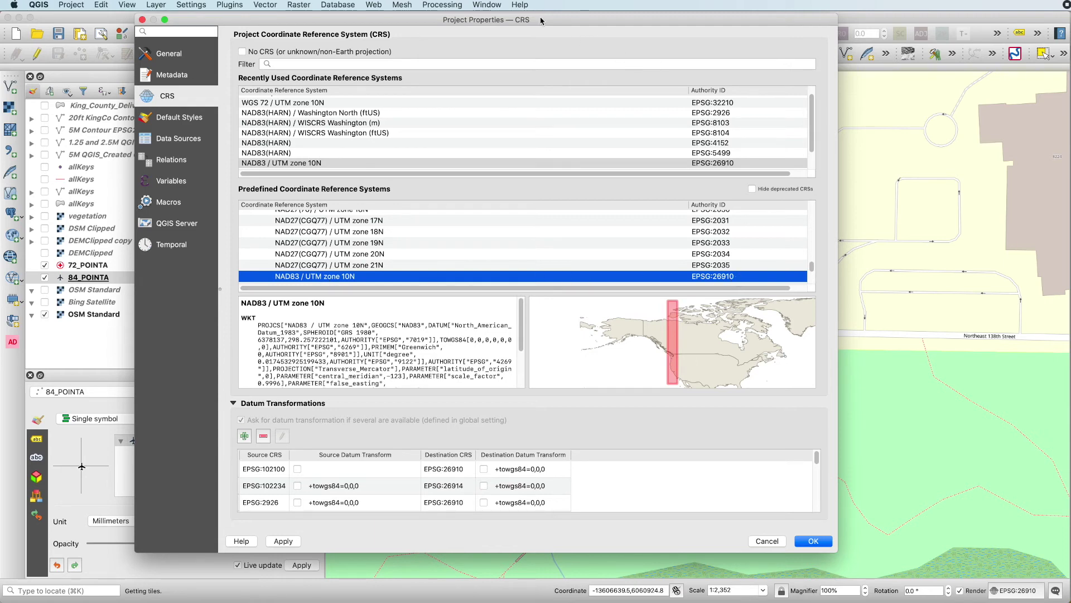
{"action": "left_click_drag", "start_coordinate": [538, 24], "coordinate": [697, 25]}
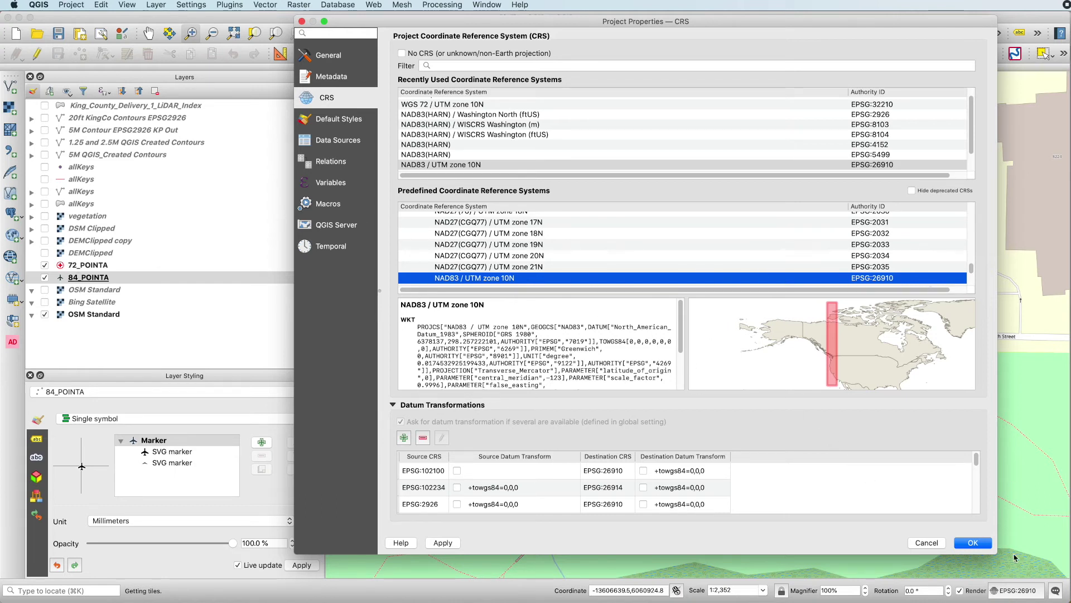
{"action": "left_click", "coordinate": [973, 543]}
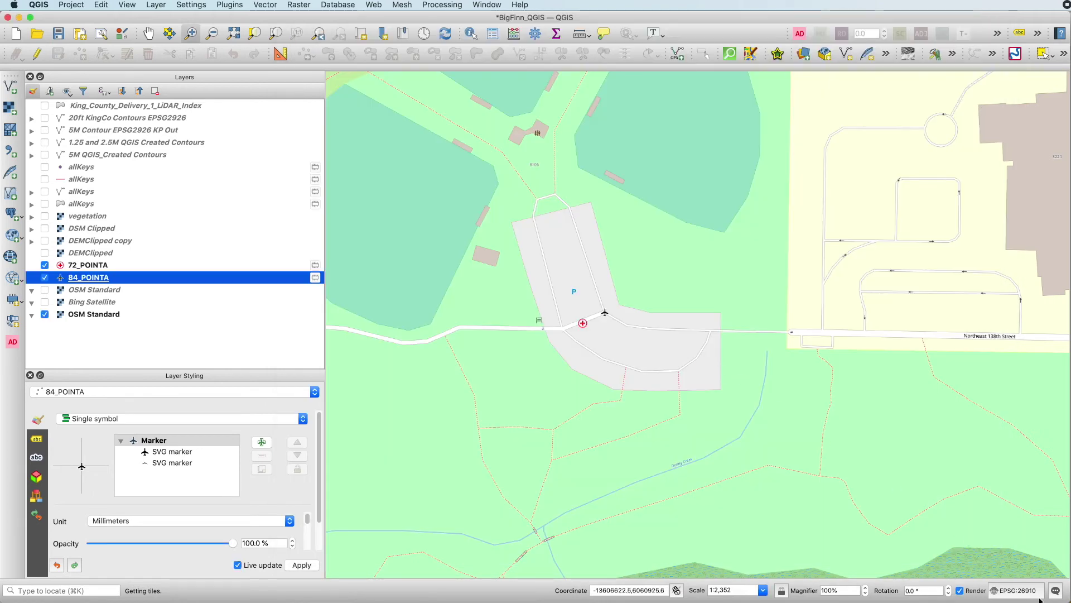
Set the project's coordinate reference system to WGS 84 / Pseudo-Mercator (EPSG:3857), found by its code 3857, and view the park map in it.
{"action": "left_click", "coordinate": [1020, 591]}
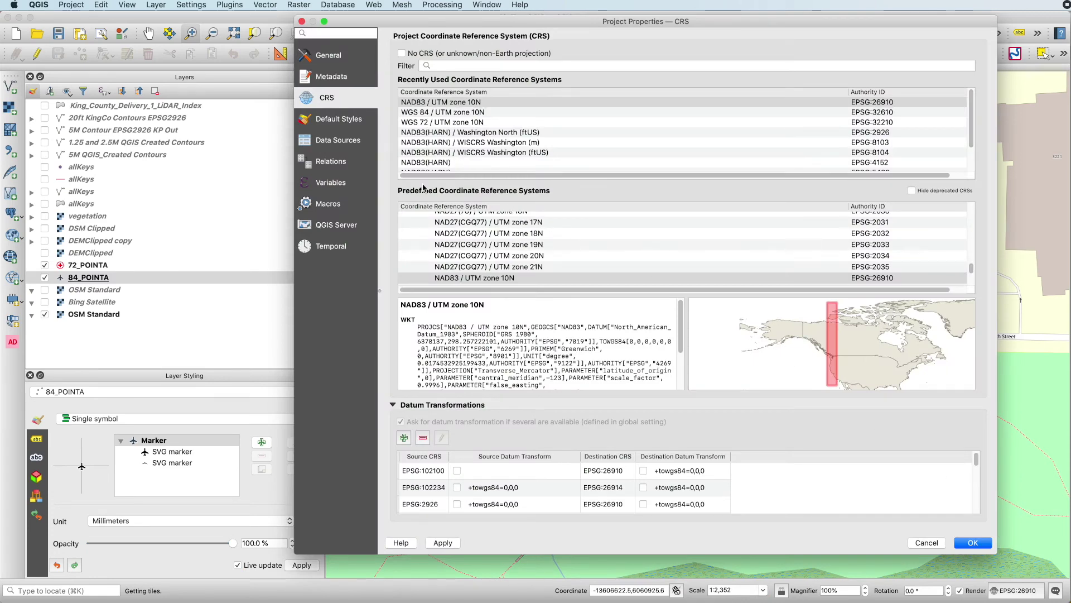
{"action": "left_click", "coordinate": [501, 67]}
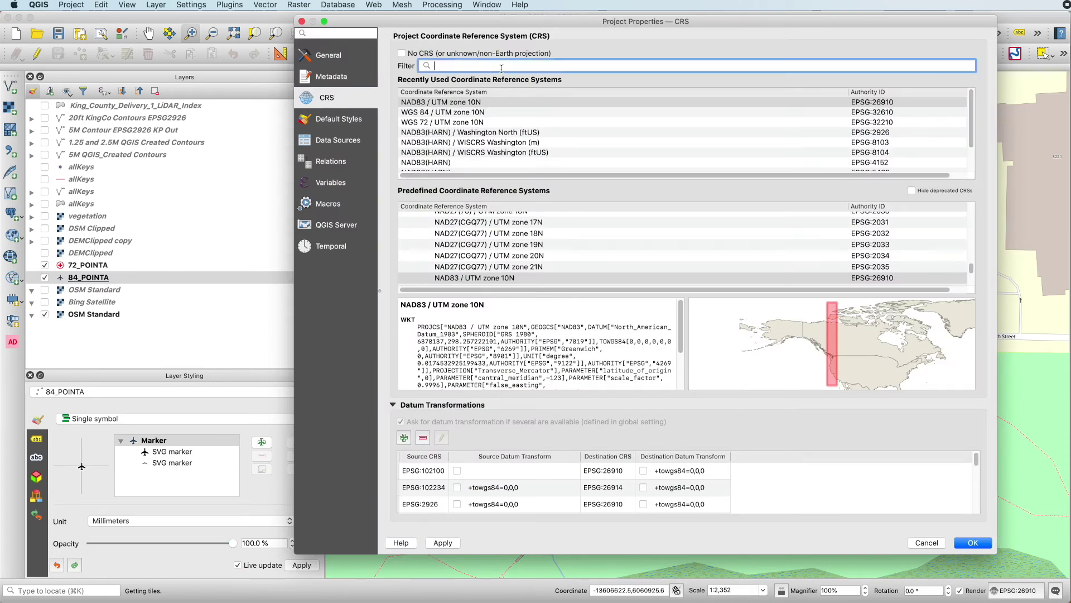
{"action": "type", "text": "3857"}
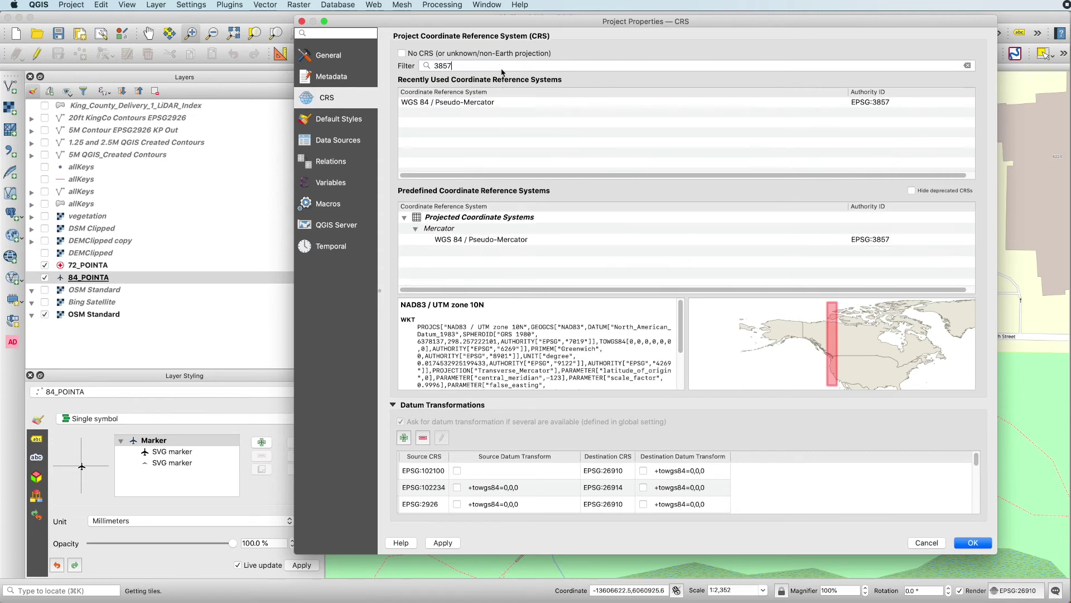
{"action": "left_click_drag", "start_coordinate": [474, 66], "coordinate": [421, 64]}
{"action": "left_click", "coordinate": [490, 240]}
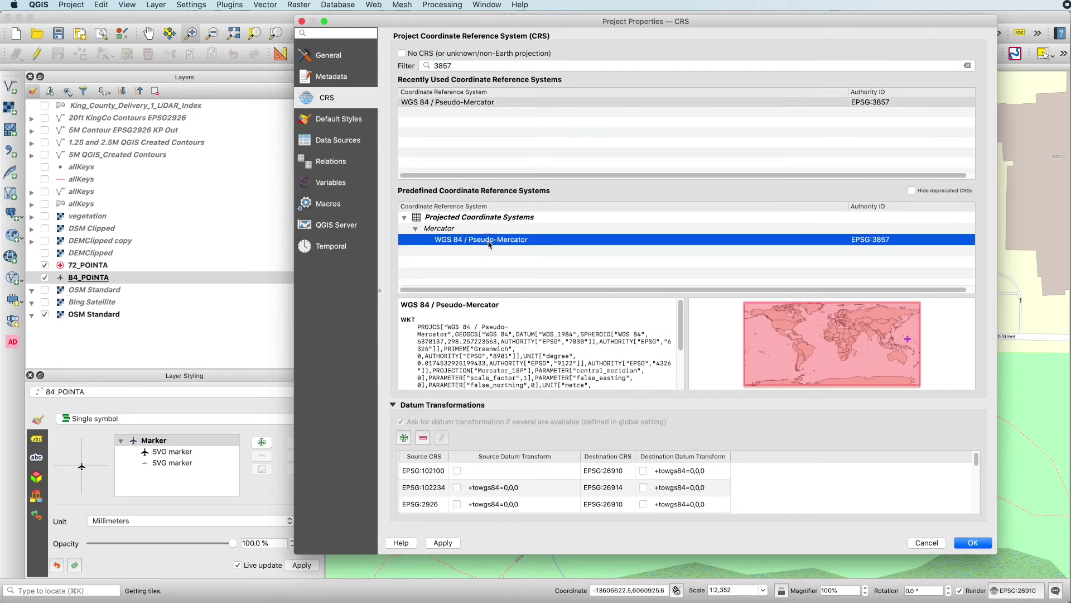
{"action": "left_click", "coordinate": [966, 543]}
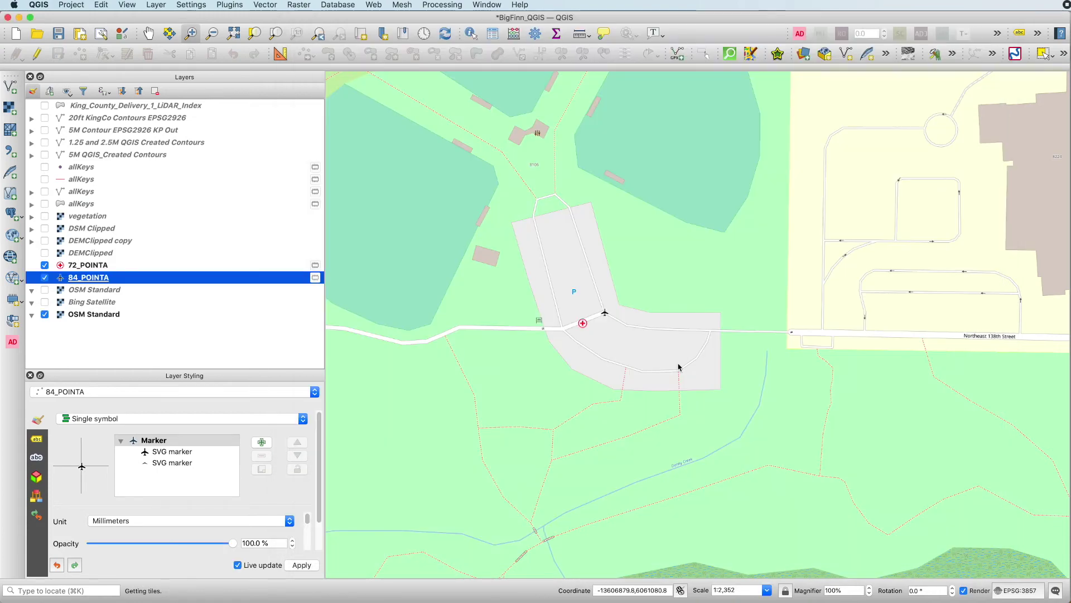
{"action": "scroll", "coordinate": [613, 312], "scroll_direction": "down", "scroll_amount": 3}
{"action": "scroll", "coordinate": [563, 307], "scroll_direction": "up", "scroll_amount": 2}
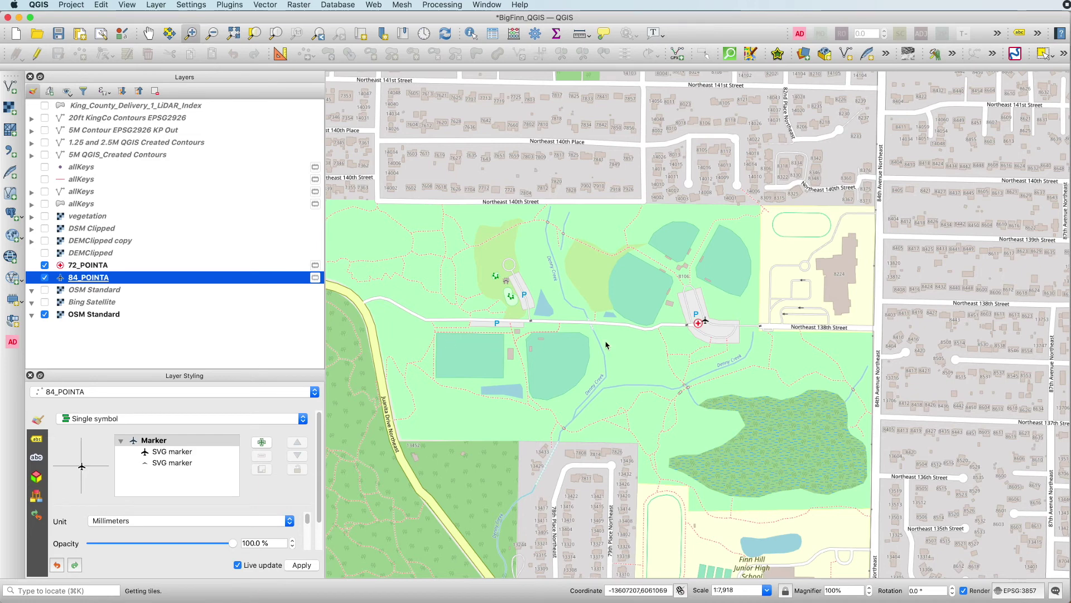
Reopen the project's coordinate reference system settings and filter the available systems by UTM 10N.
{"action": "left_click", "coordinate": [71, 5]}
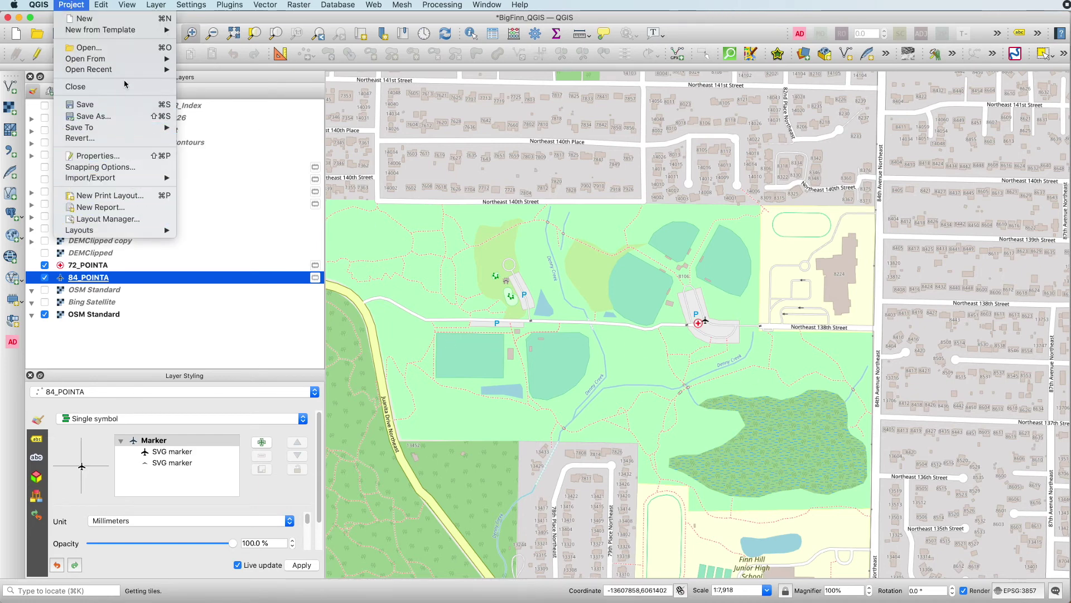
{"action": "left_click", "coordinate": [130, 155]}
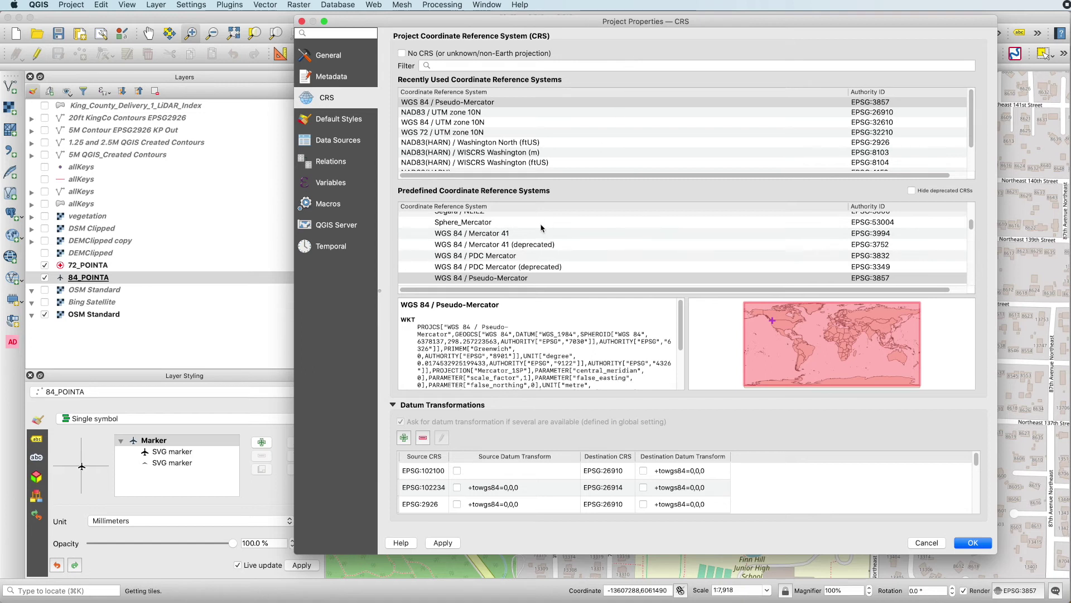
{"action": "left_click", "coordinate": [472, 67]}
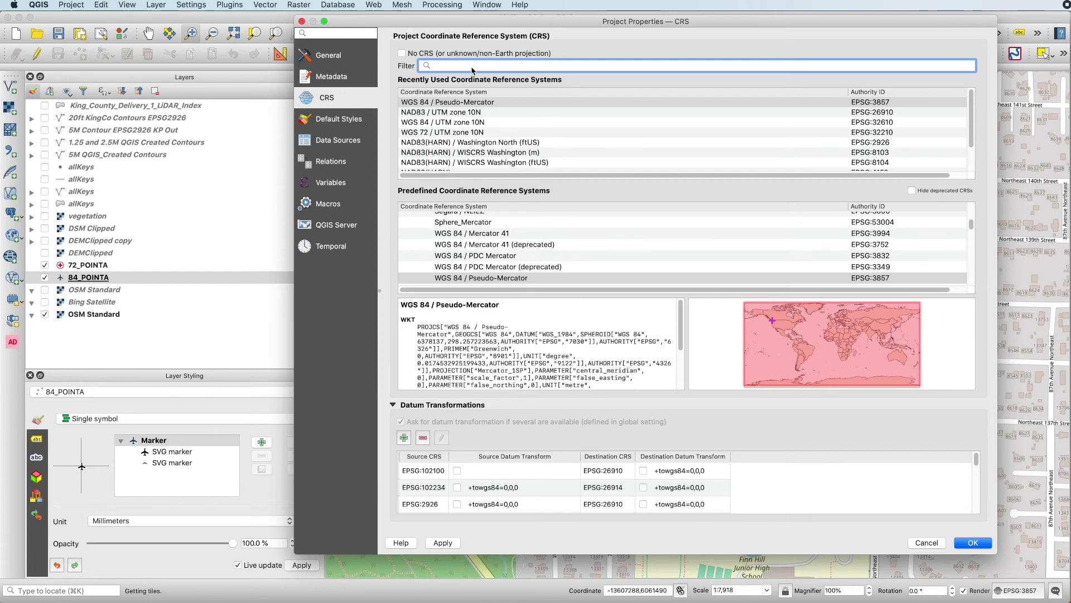
{"action": "type", "text": "UTM"}
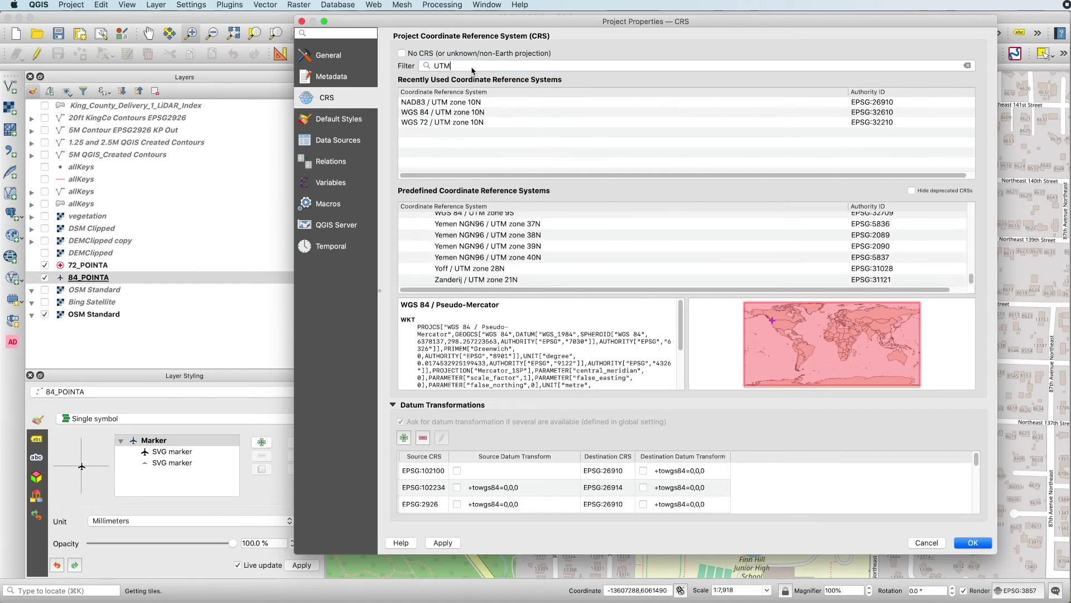
{"action": "type", "text": " 10N"}
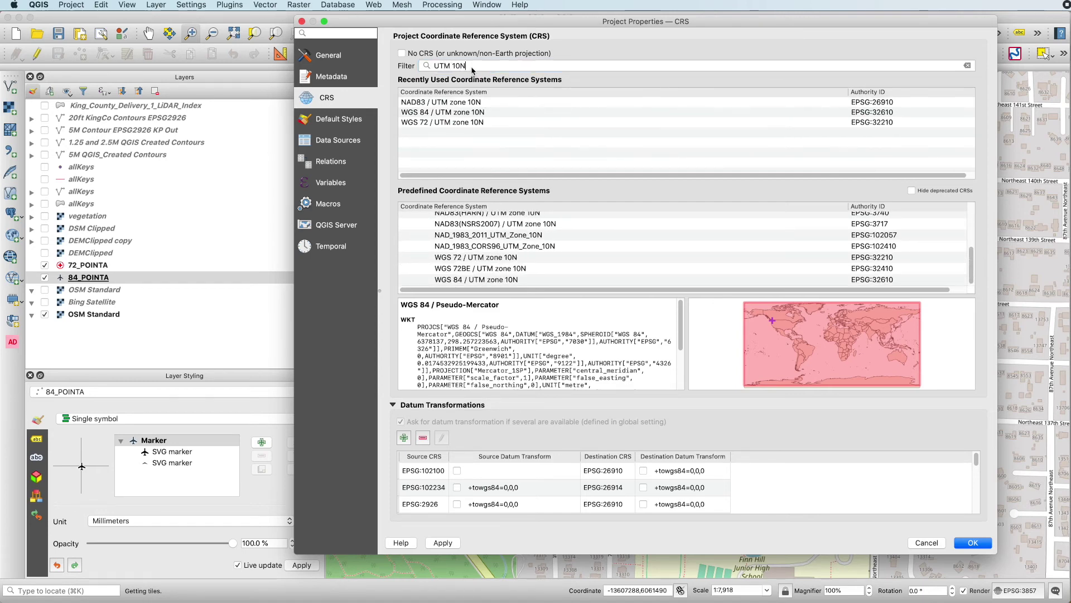
Examine the definitions and coverage of the UTM zone 10N systems from NAD83(HARN), NAD83(NSRS2007), NAD_1983_2011 and NAD_1983_CORS96 through WGS 72 and WGS 72BE.
{"action": "left_click", "coordinate": [486, 214]}
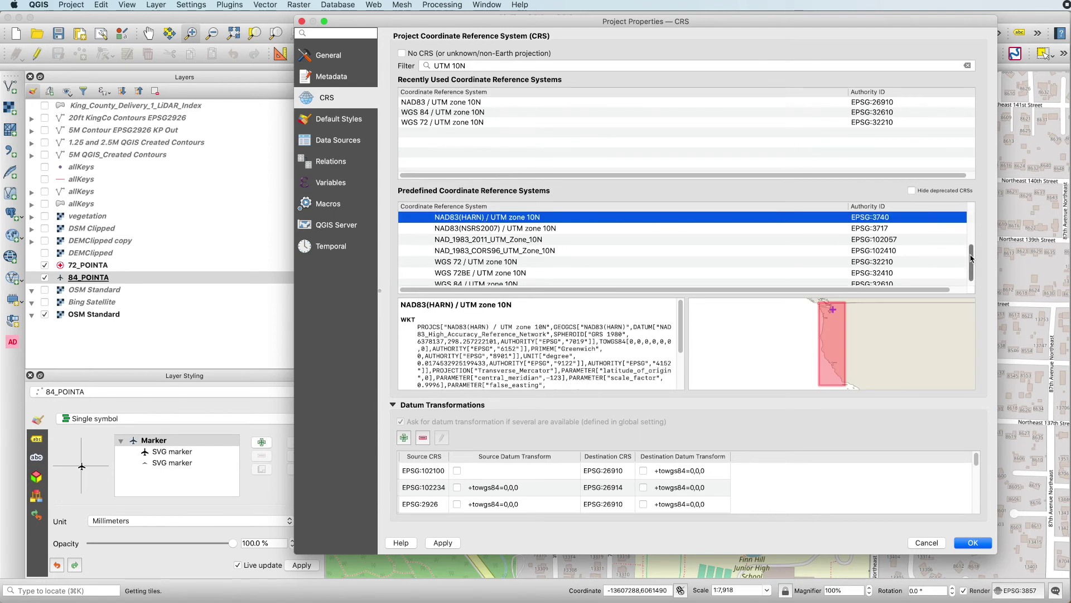
{"action": "left_click_drag", "start_coordinate": [972, 259], "coordinate": [972, 260]}
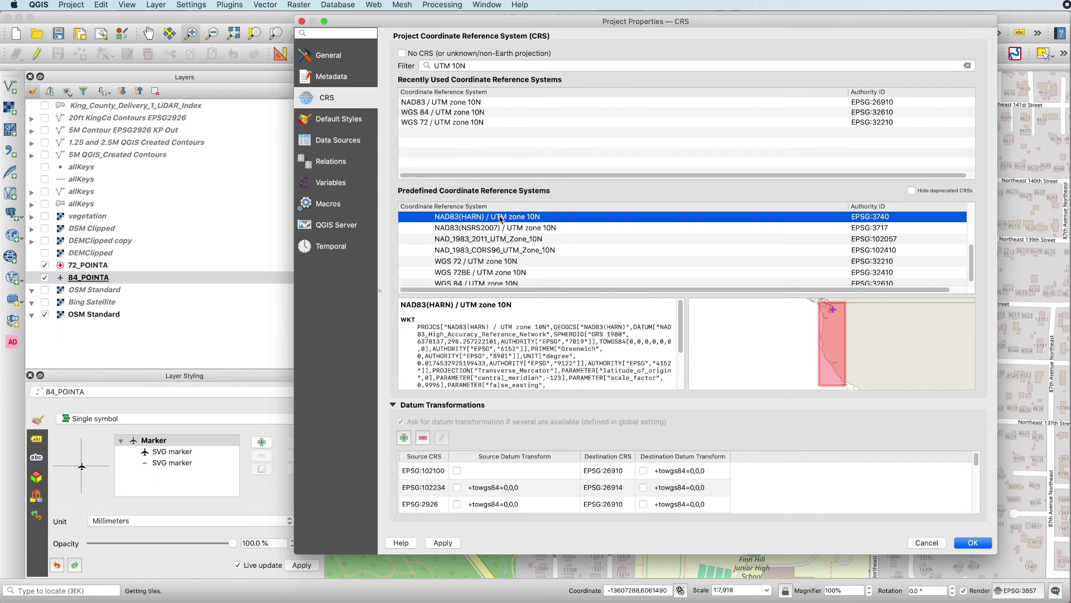
{"action": "left_click", "coordinate": [449, 228]}
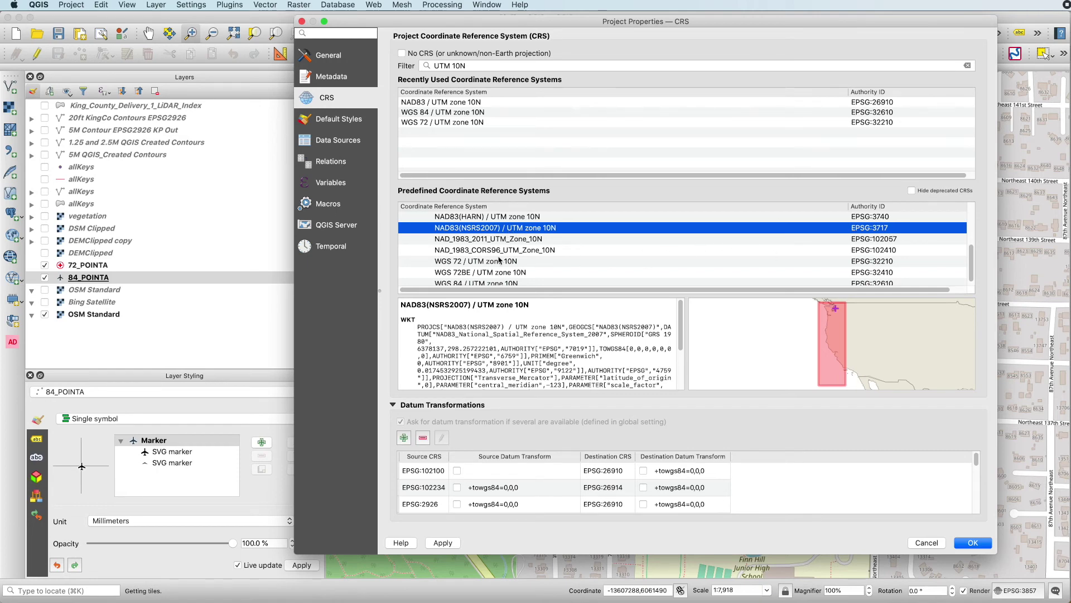
{"action": "left_click", "coordinate": [469, 240]}
{"action": "left_click", "coordinate": [468, 252]}
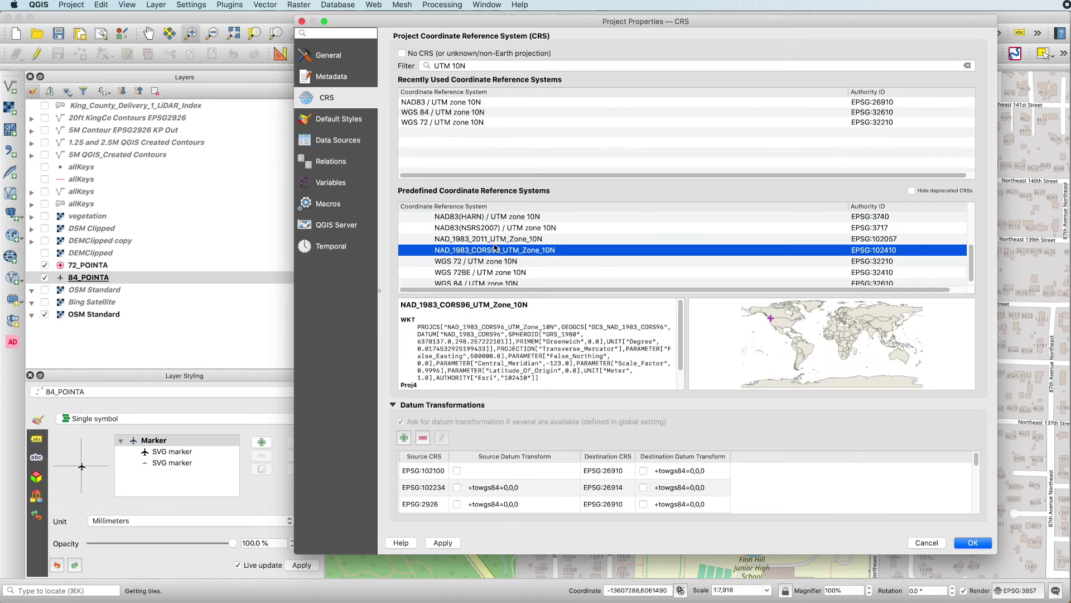
{"action": "left_click", "coordinate": [495, 262]}
{"action": "left_click", "coordinate": [494, 273]}
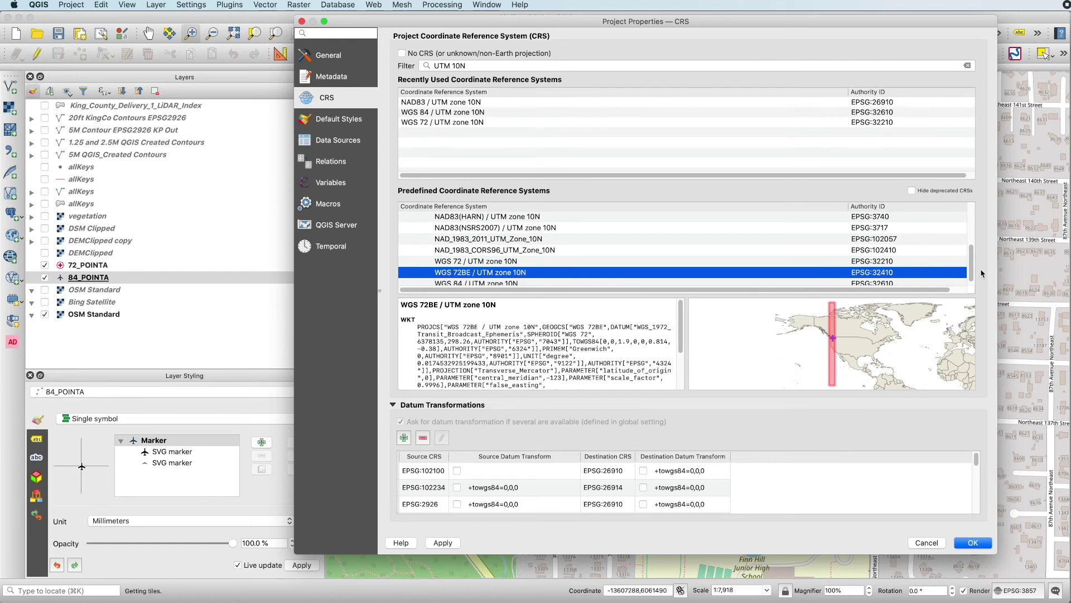
{"action": "scroll", "coordinate": [973, 268], "scroll_direction": "down", "scroll_amount": 1}
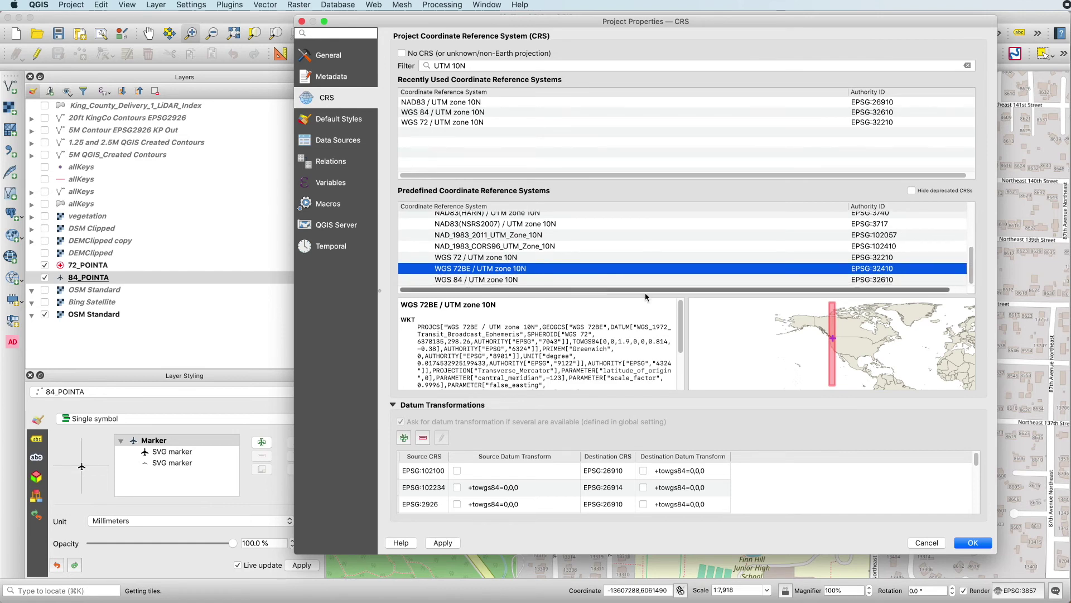
Compare NAD83 / UTM zone 10N (EPSG:26910) with NAD83(2011) / UTM zone 10N (EPSG:6339) and close the project settings without applying a change.
{"action": "left_click_drag", "start_coordinate": [971, 267], "coordinate": [977, 229]}
{"action": "left_click", "coordinate": [874, 244]}
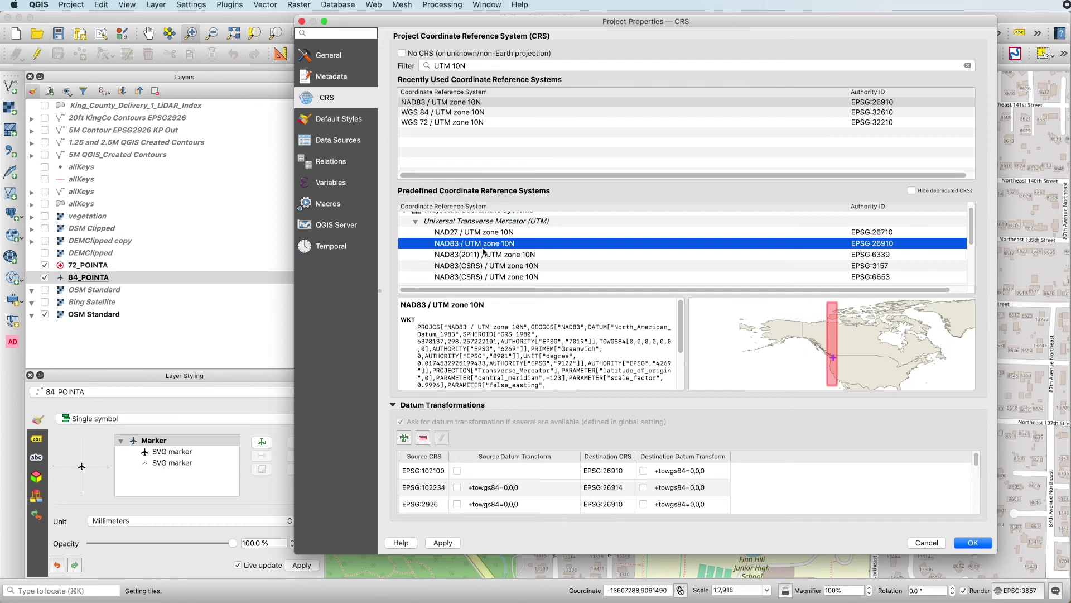
{"action": "left_click", "coordinate": [487, 255]}
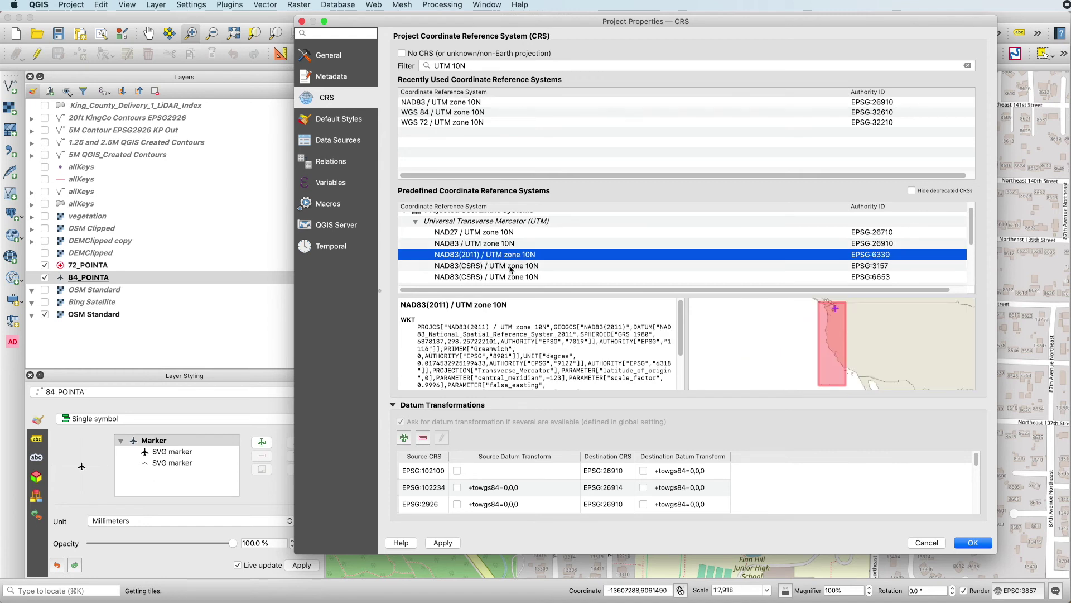
{"action": "left_click_drag", "start_coordinate": [973, 225], "coordinate": [974, 227]}
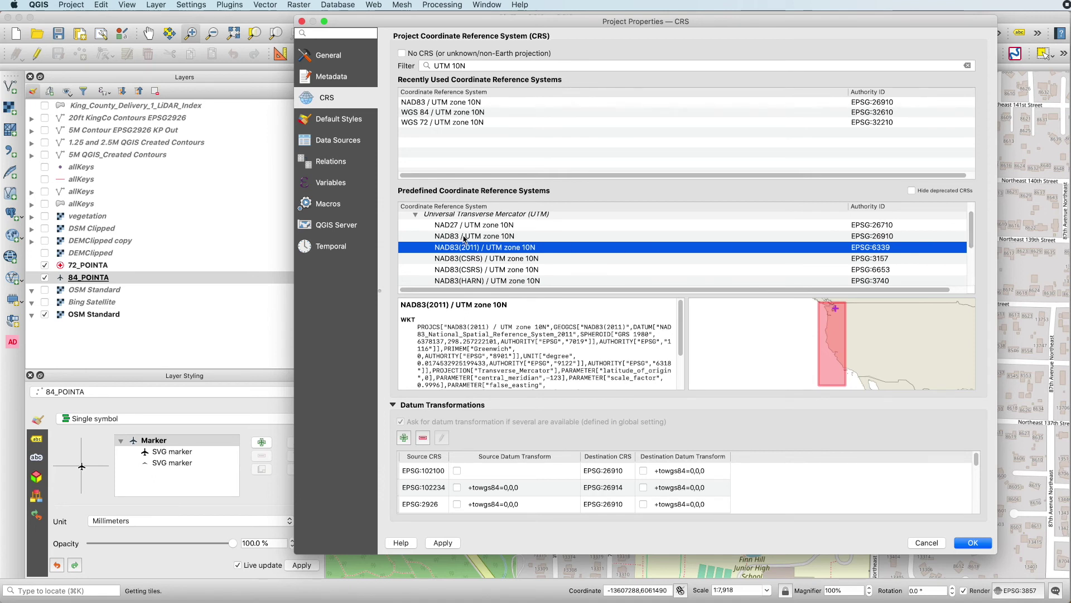
{"action": "left_click", "coordinate": [874, 236]}
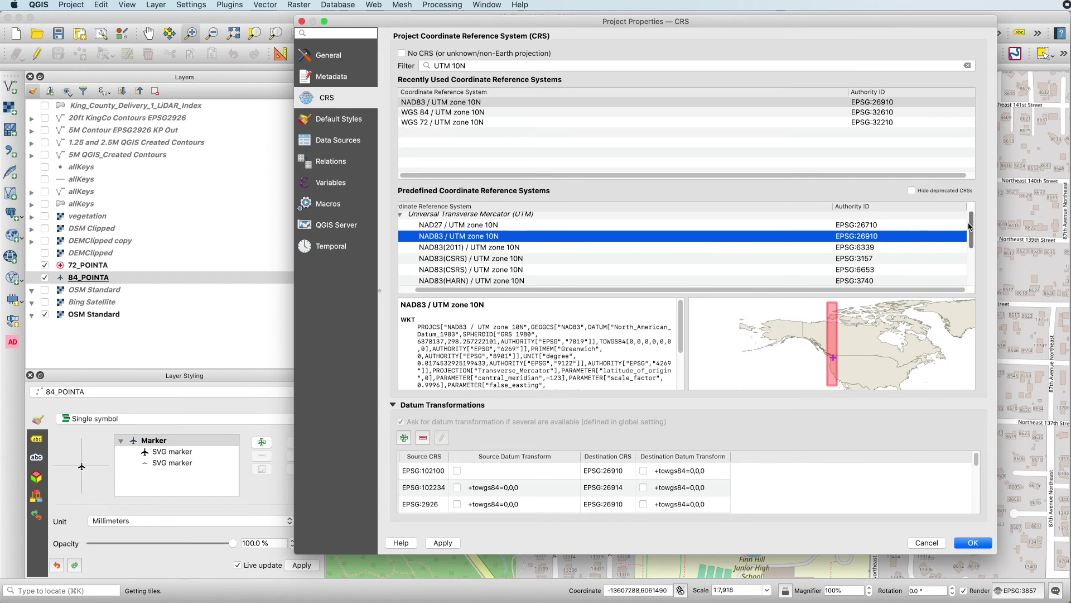
{"action": "left_click_drag", "start_coordinate": [971, 222], "coordinate": [974, 232]}
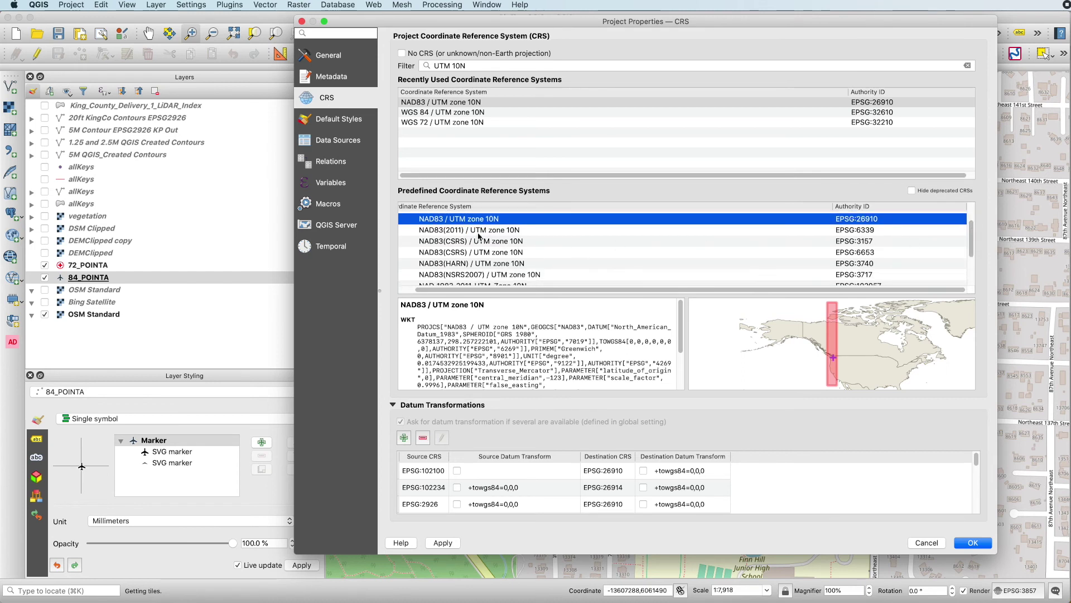
{"action": "left_click", "coordinate": [460, 233]}
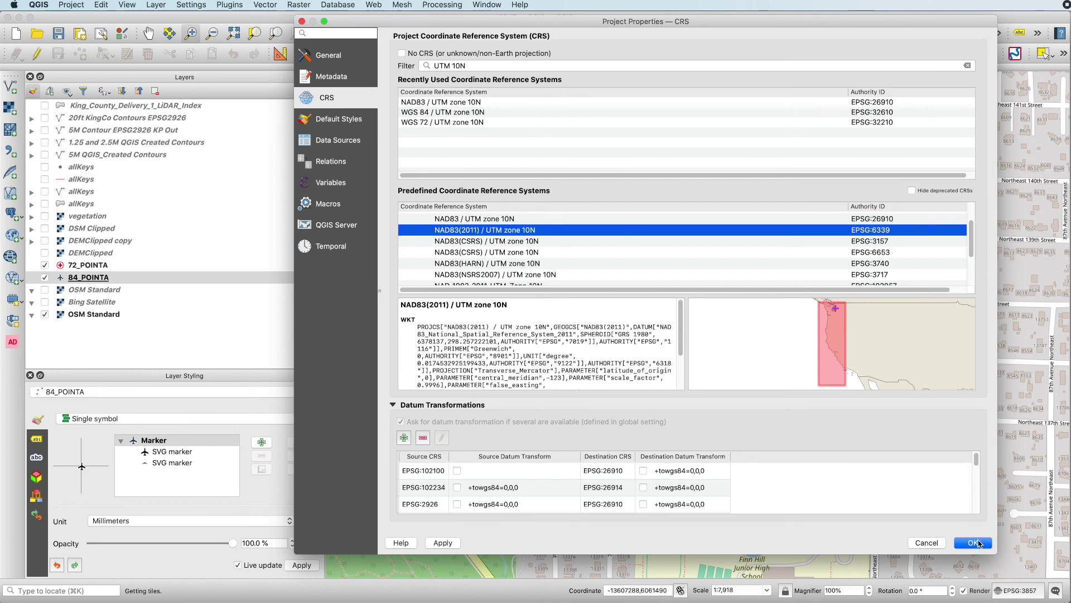
{"action": "left_click", "coordinate": [940, 544]}
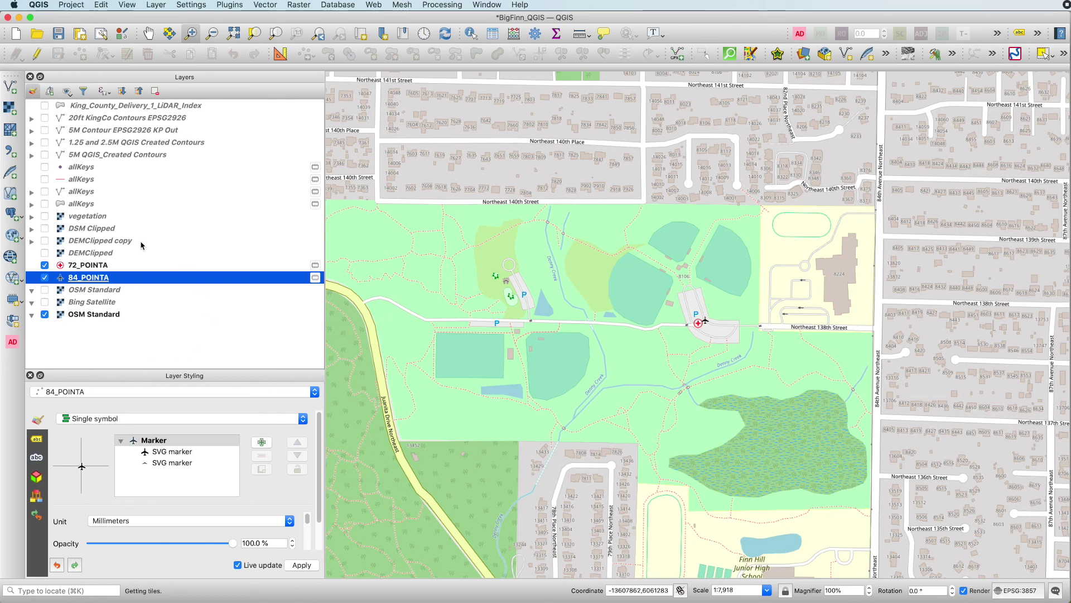
Start exporting the 72_POINTA layer as an ESRI Shapefile with the CRS set to EPSG:26910 - NAD83 / UTM zone 10N.
{"action": "left_click", "coordinate": [91, 266]}
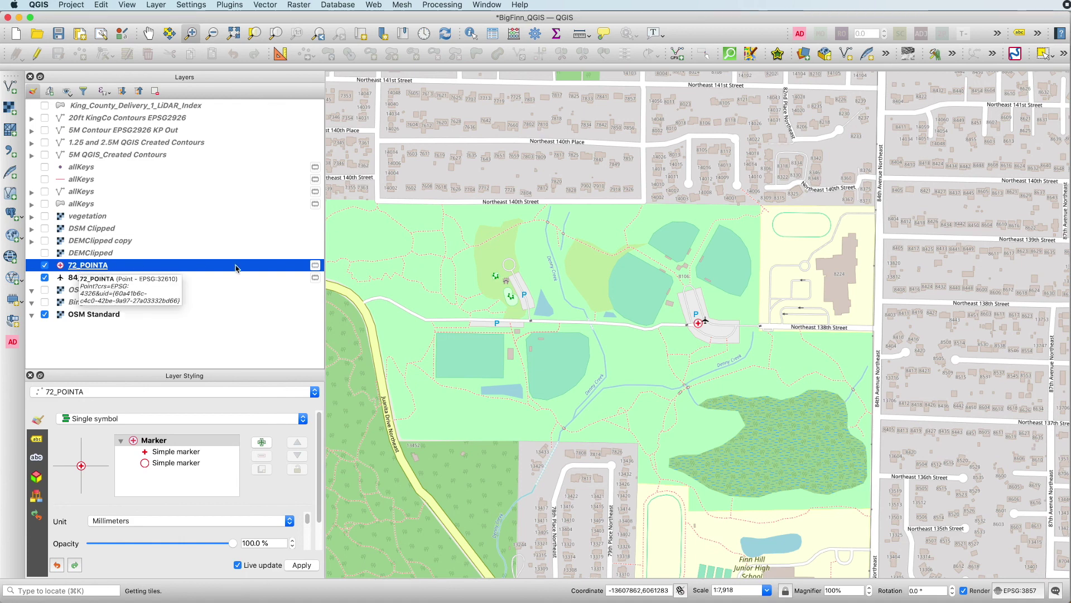
{"action": "right_click", "coordinate": [121, 270]}
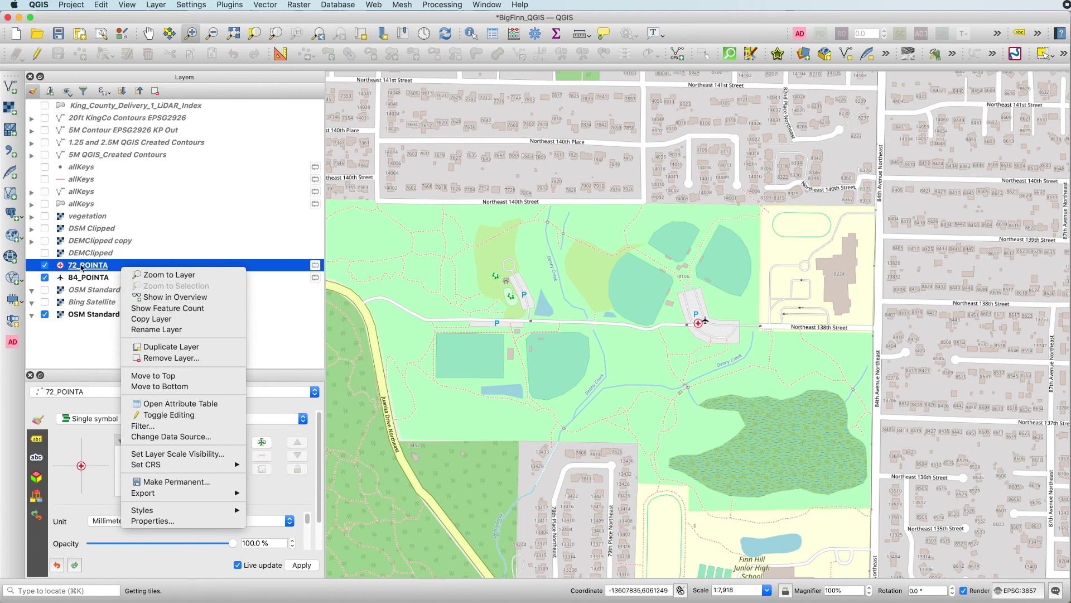
{"action": "mouse_move", "coordinate": [223, 493]}
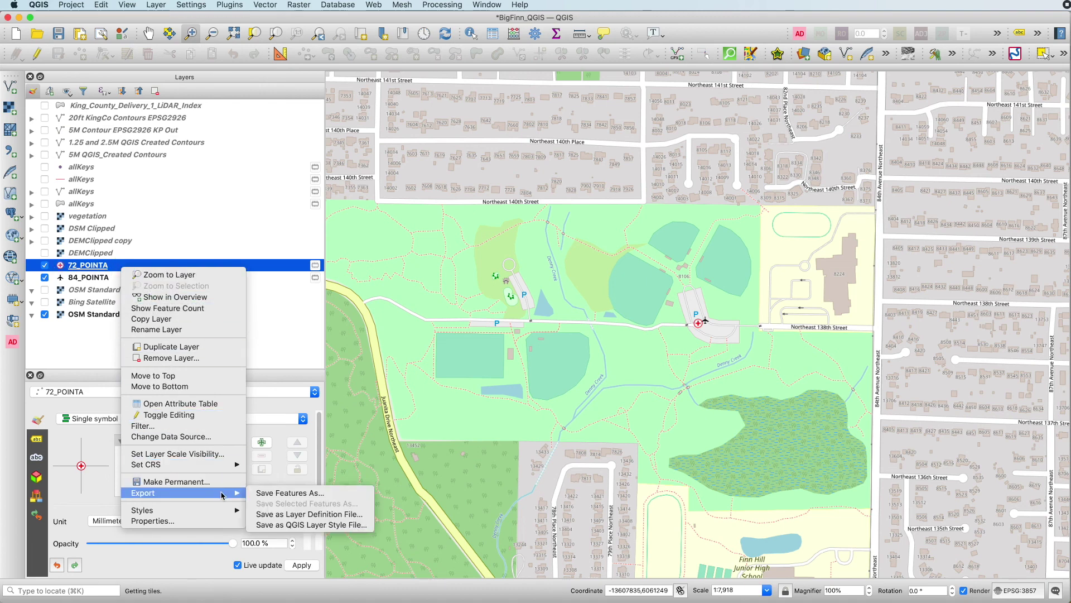
{"action": "left_click", "coordinate": [271, 491]}
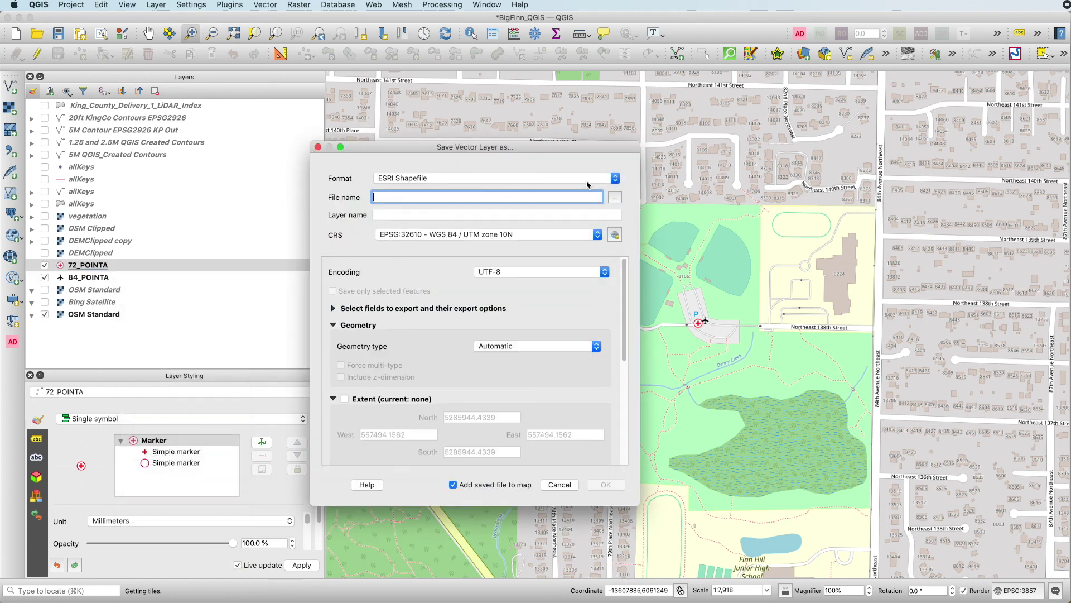
{"action": "left_click", "coordinate": [549, 206]}
{"action": "left_click", "coordinate": [597, 238]}
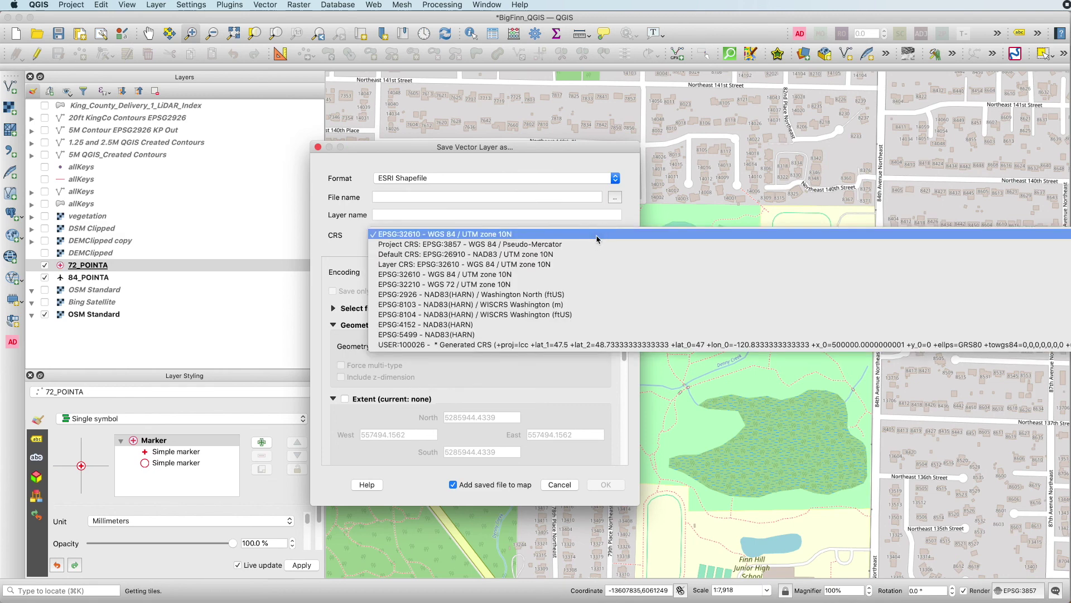
{"action": "left_click", "coordinate": [533, 255]}
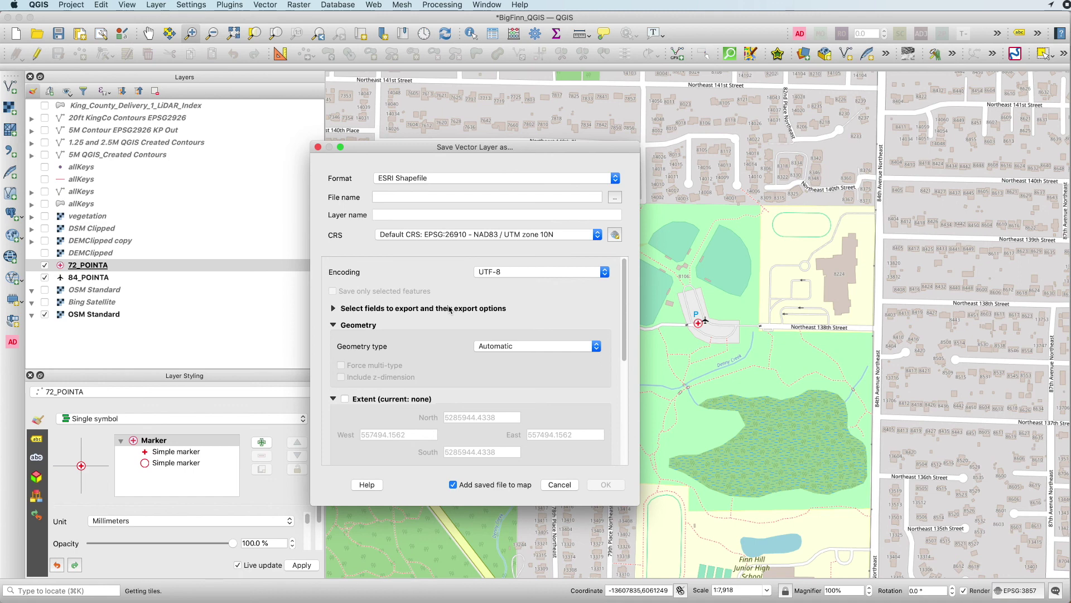
Enter POINTA_26910 as the export file name and dismiss the export without saving.
{"action": "left_click", "coordinate": [462, 199]}
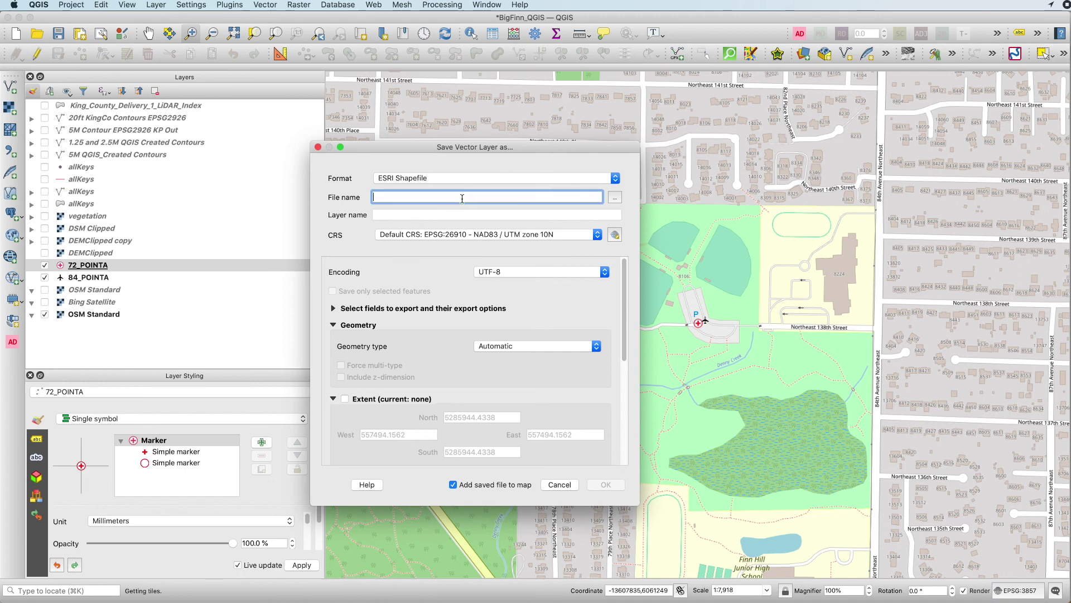
{"action": "type", "text": "POINT"}
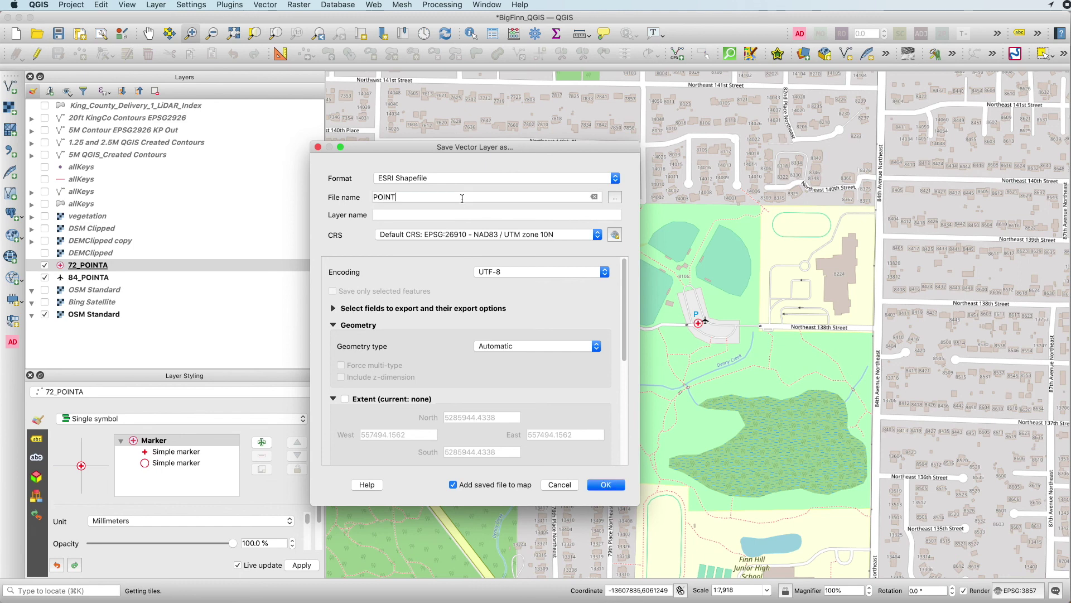
{"action": "type", "text": "A_26910"}
{"action": "type", "text": "_"}
{"action": "left_click_drag", "start_coordinate": [449, 198], "coordinate": [405, 200]}
{"action": "left_click", "coordinate": [572, 485]}
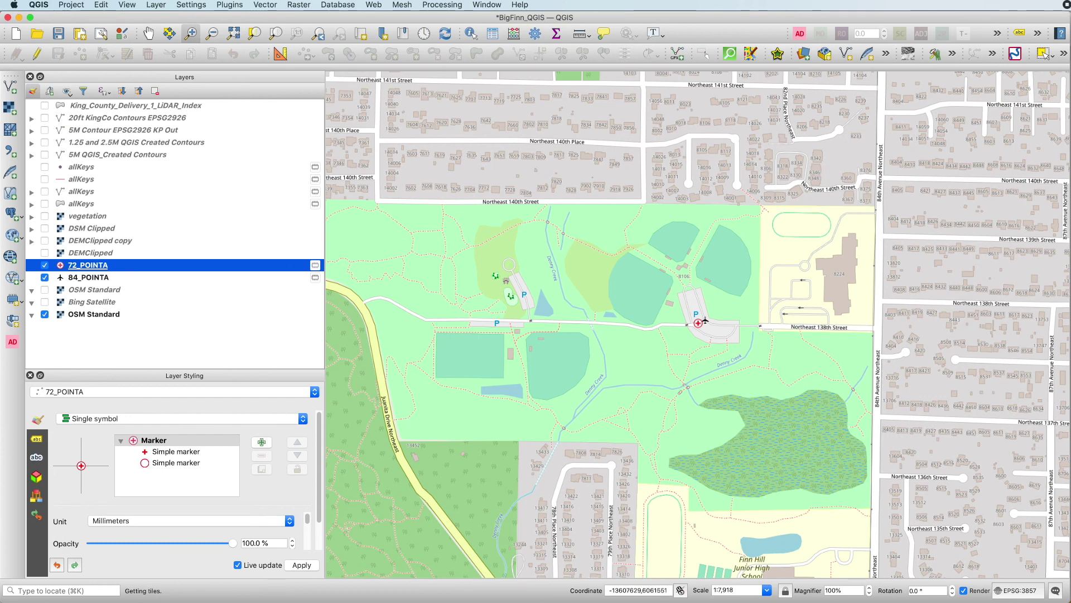
Switch to Safari.
{"action": "key", "text": "super+Tab"}
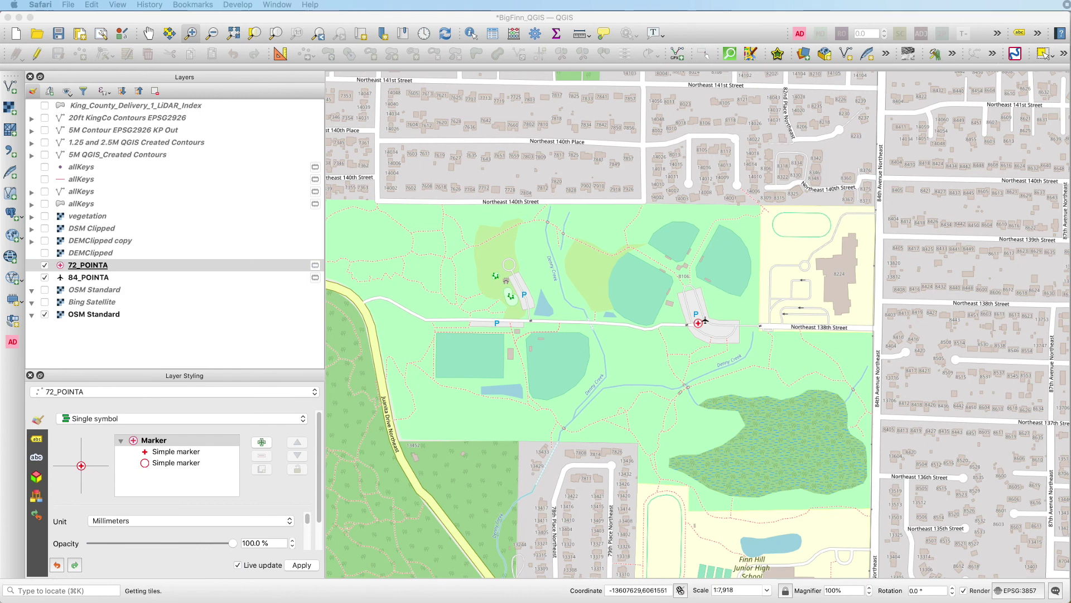